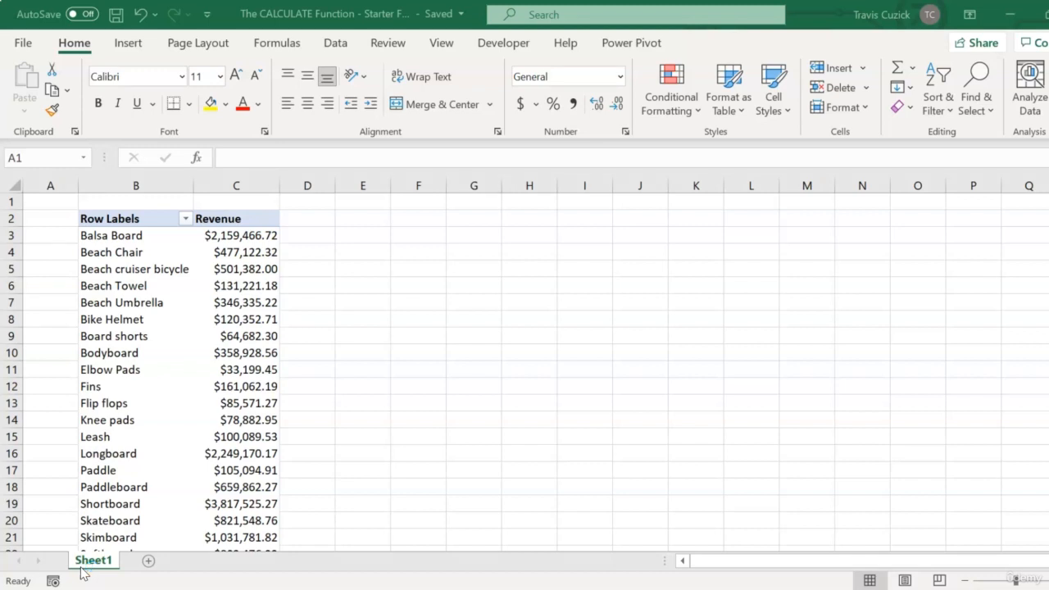
Step: Create a new Power Pivot measure in the Order Details table and name it "Umbrella Revenue"
click(644, 42)
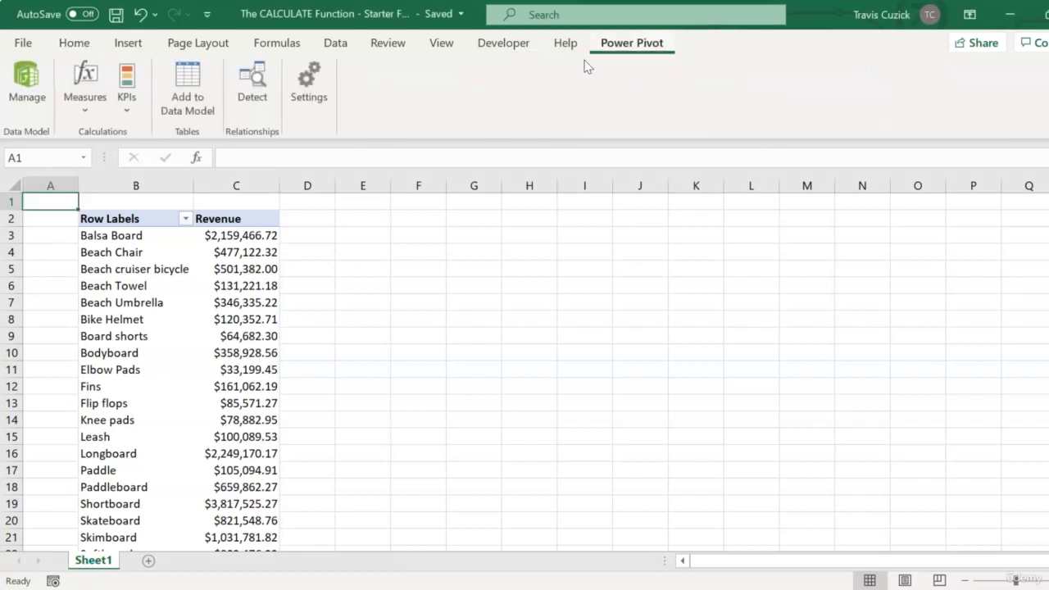
click(85, 82)
click(94, 136)
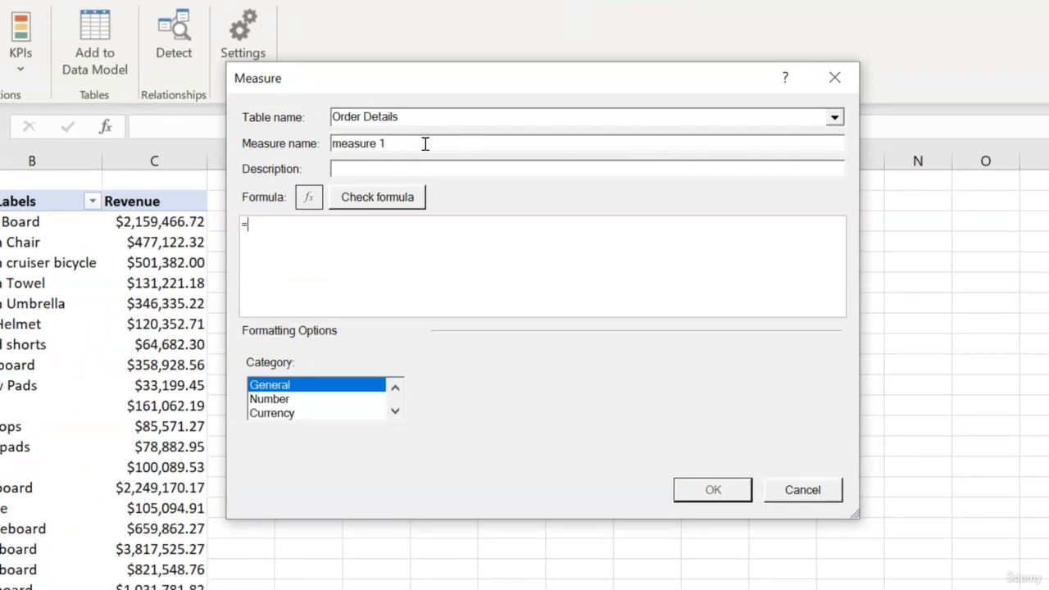
drag(395, 144, 326, 143)
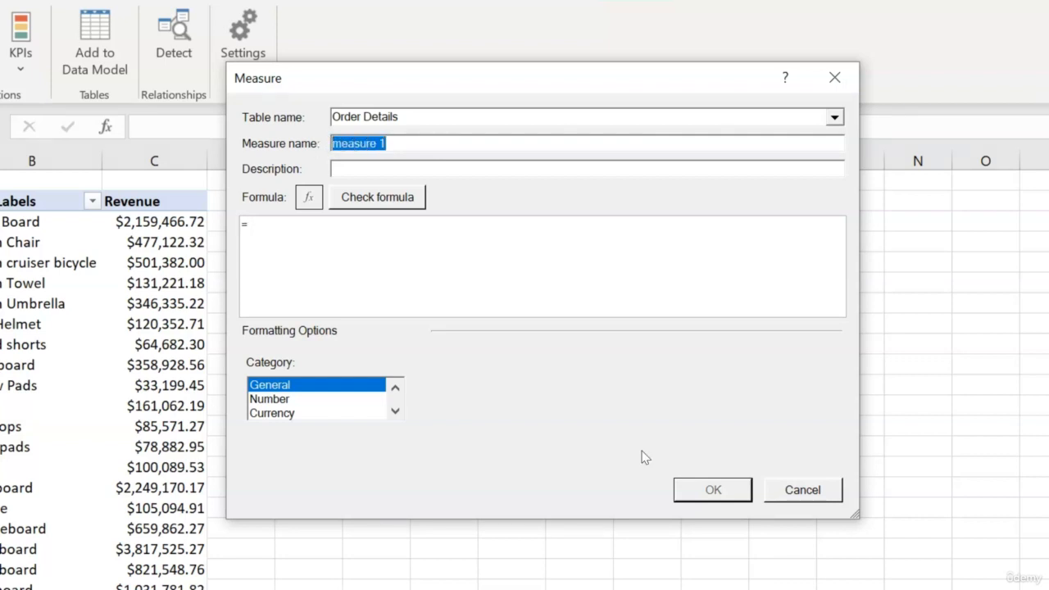
text(Umbrel)
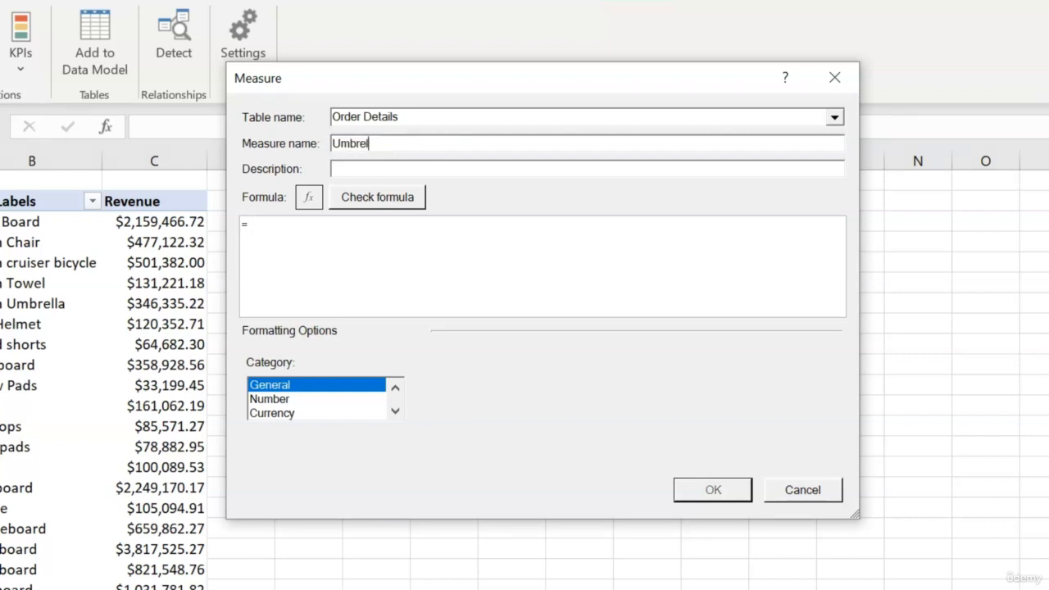
text(la Revenue)
Step: Begin the measure's formula with the CALCULATE function and use the [Revenue] measure as its expression
click(321, 232)
text(CAL)
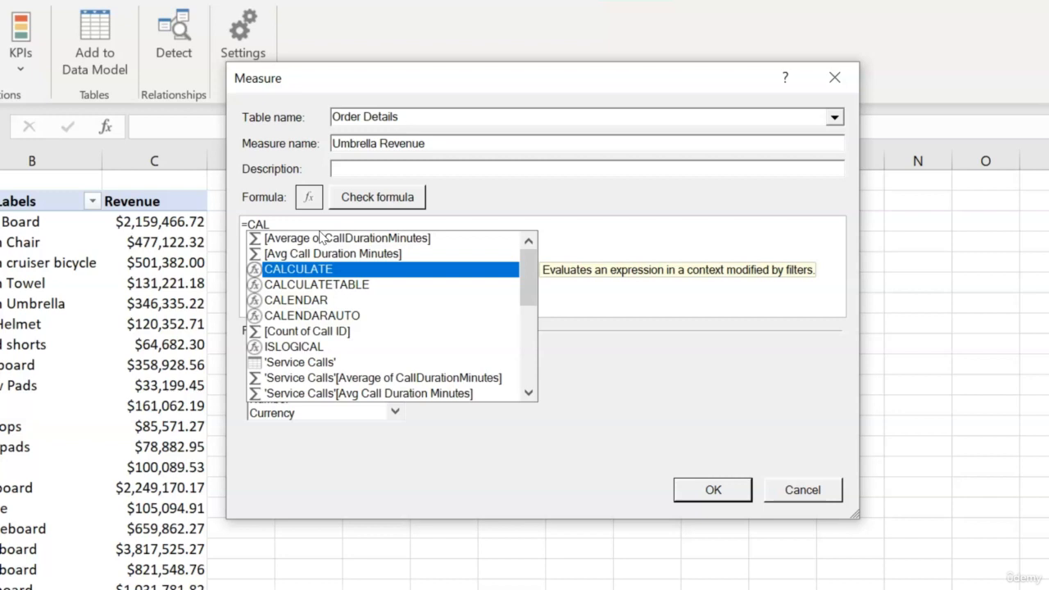
key(Tab)
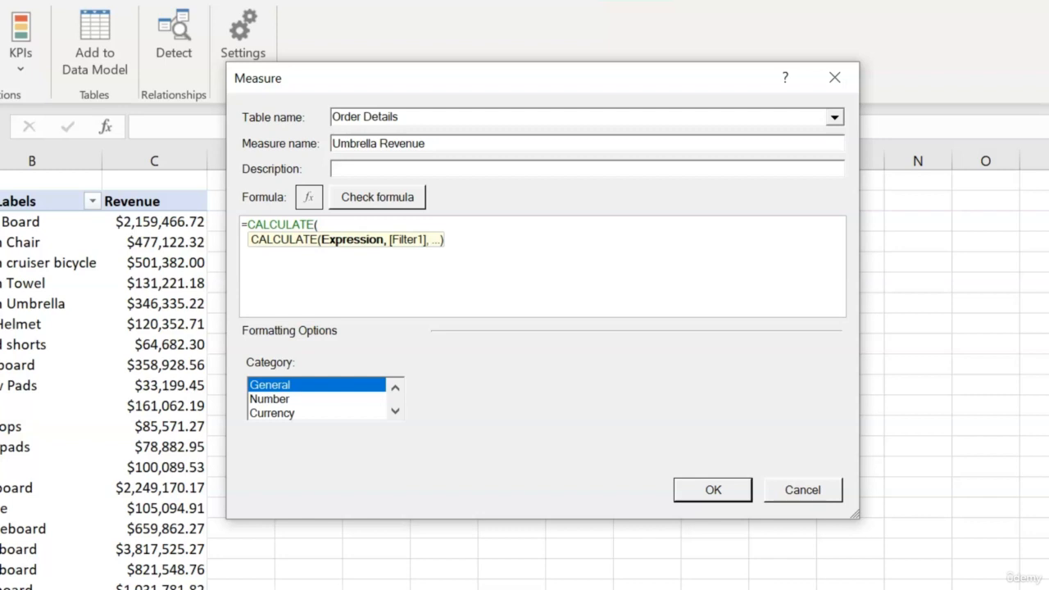
text(REVE)
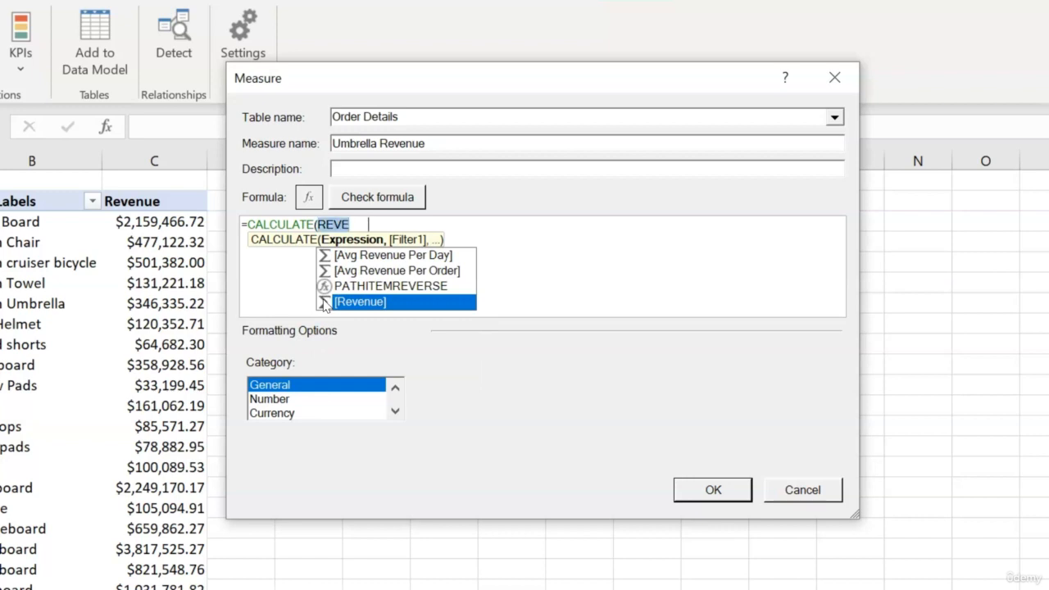
double_click(324, 303)
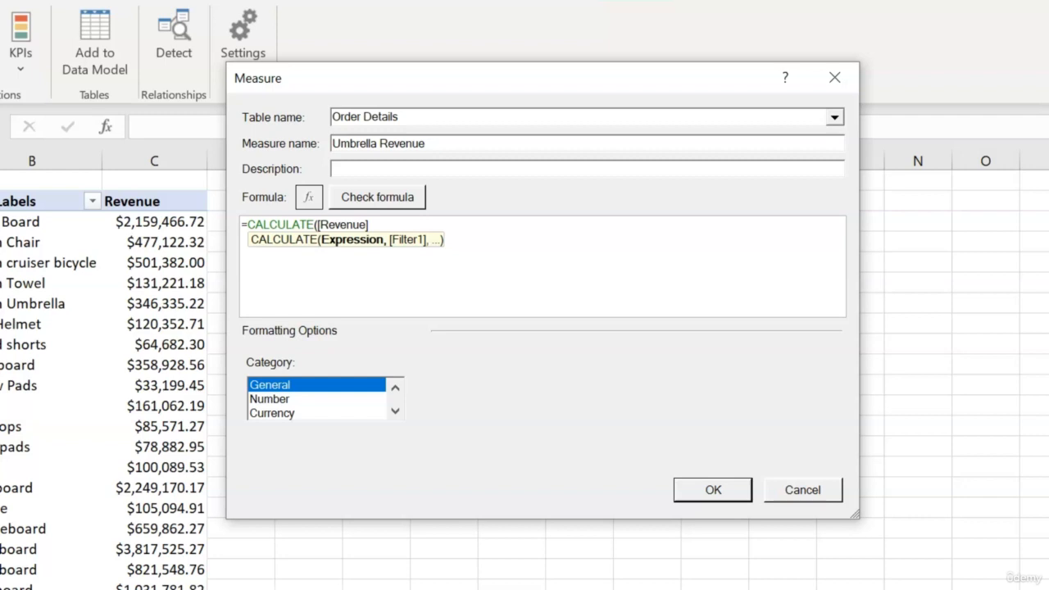
text(,)
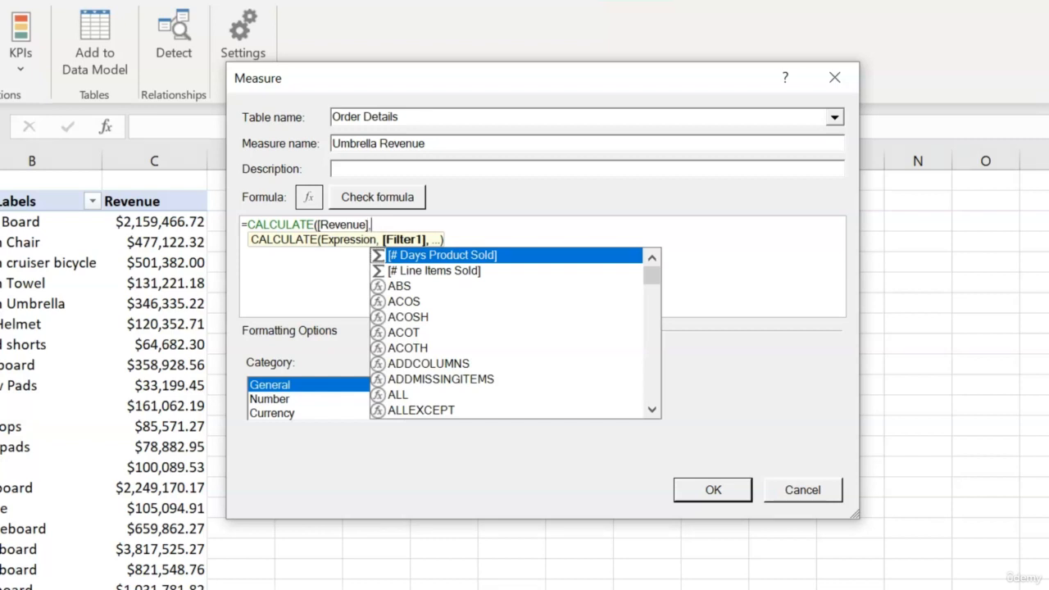
Step: Add the filter Products[Name]="Beach Umbrella" to the CALCULATE formula and close the parenthesis
text(PRODU)
key(Down)
key(Down)
key(Down)
key(Down)
key(Down)
key(Tab)
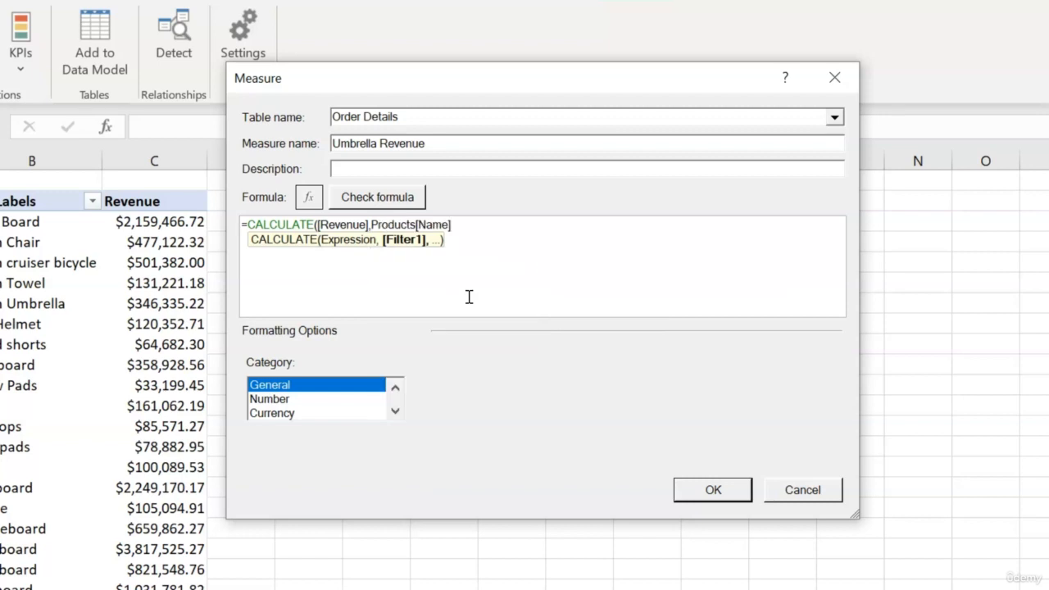
text(=)
text("Beach Umbrella")
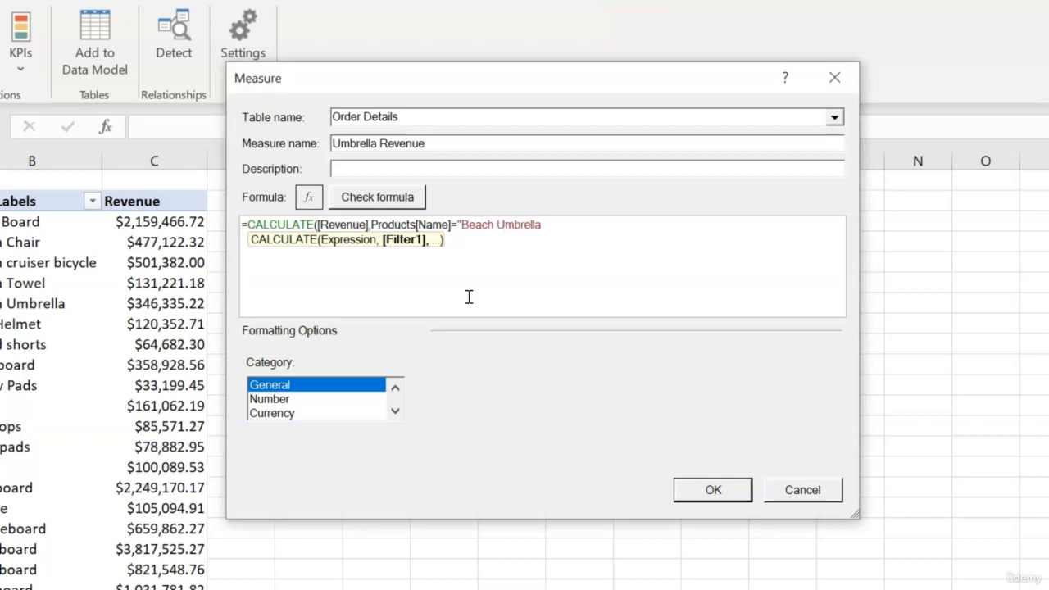
text())
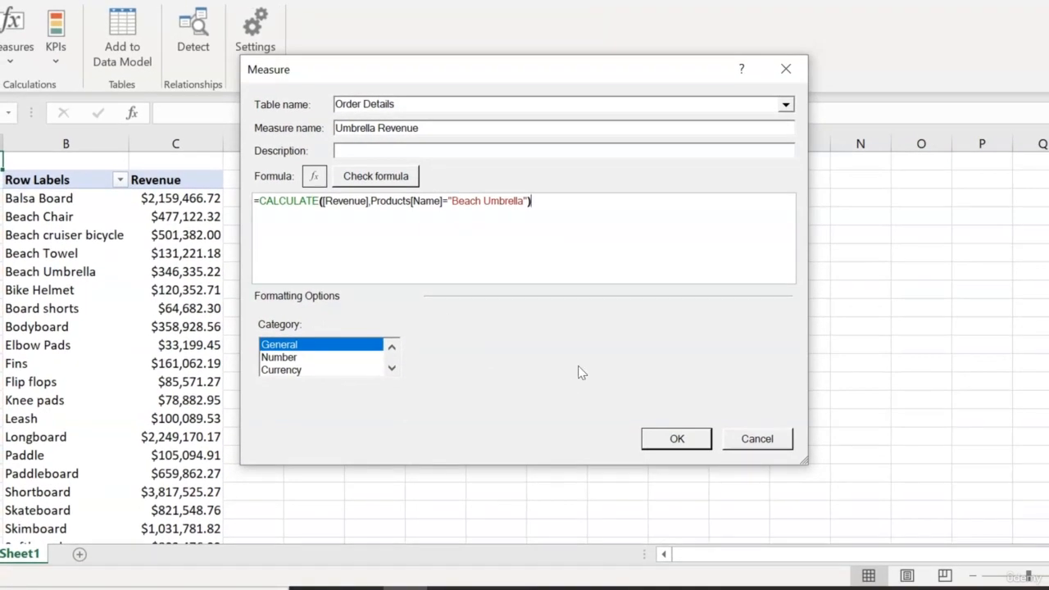
Step: Check the Umbrella Revenue formula for errors, set the format category to Currency and save the measure
click(382, 177)
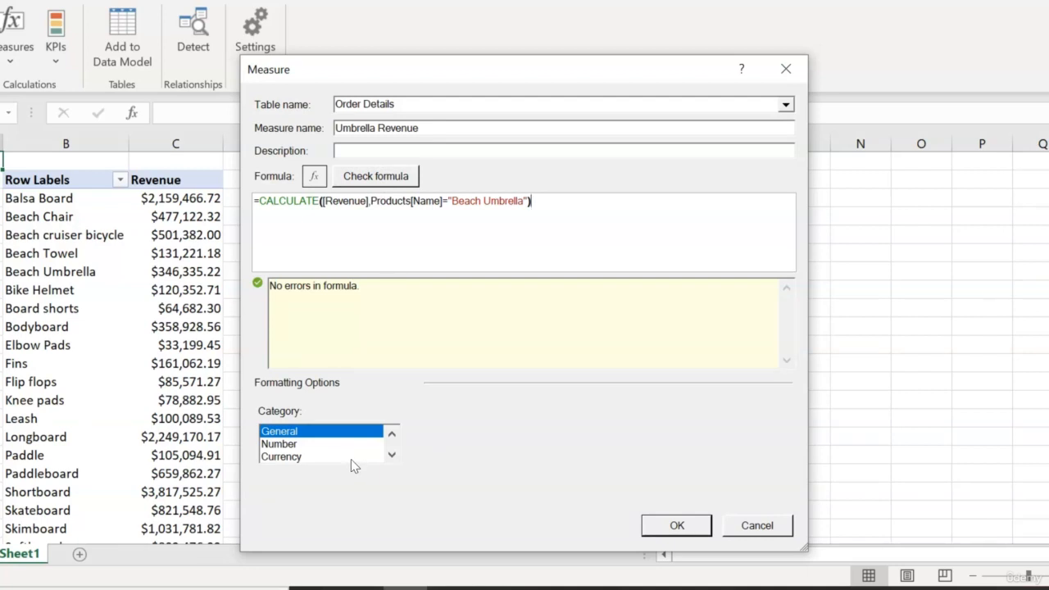
click(295, 458)
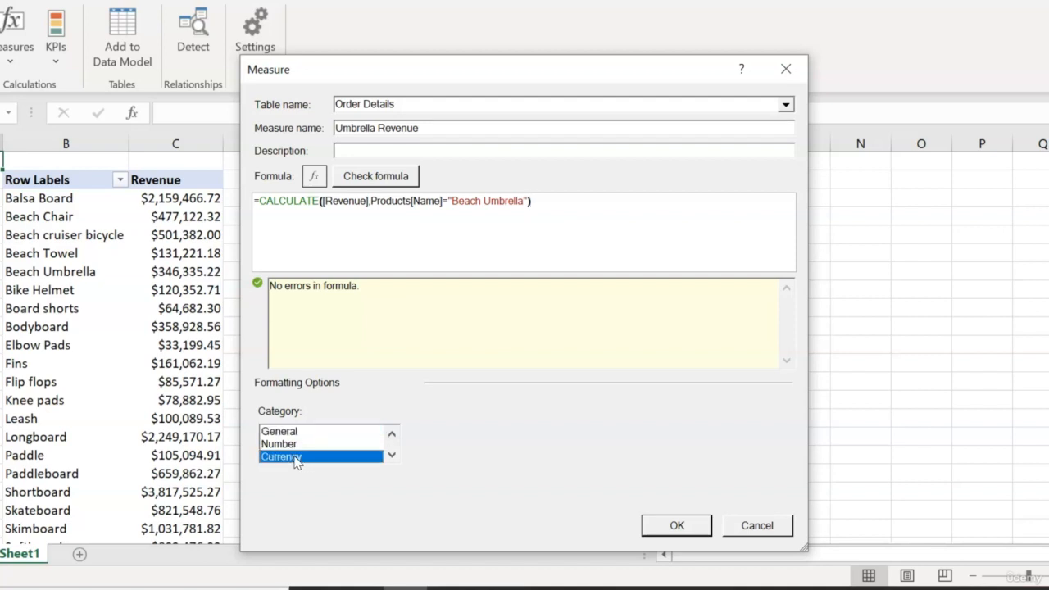
click(665, 525)
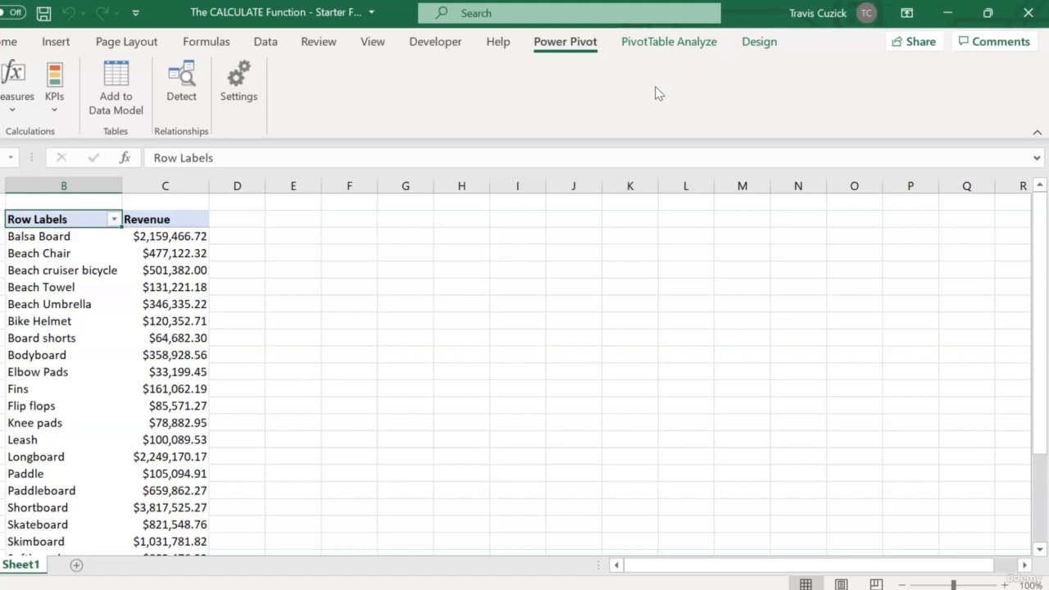
Step: Display the PivotTable's field list and add Umbrella Revenue from the Order Details table to the Values area
key(Down)
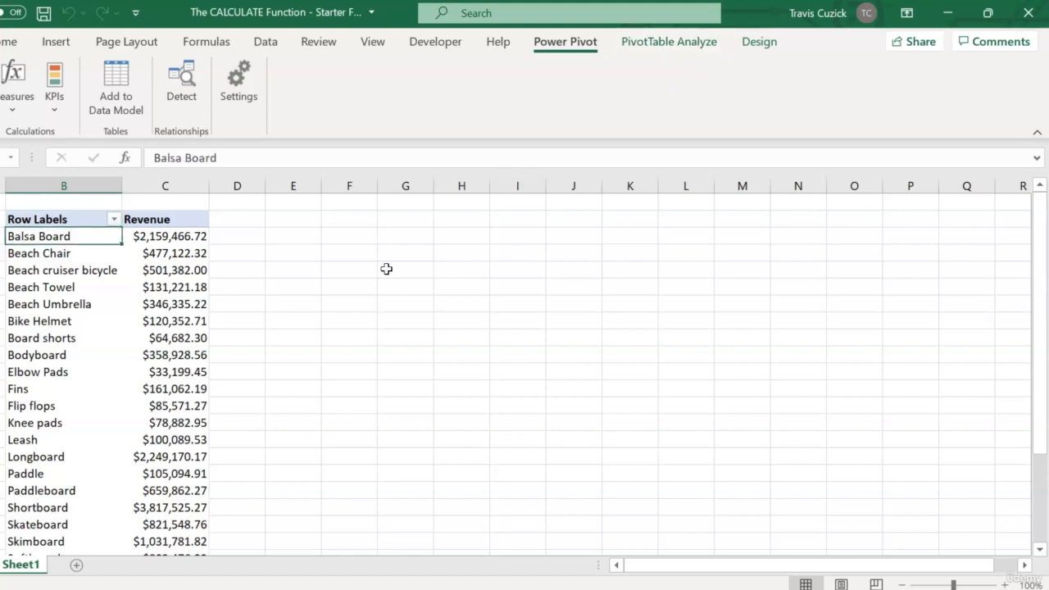
click(660, 48)
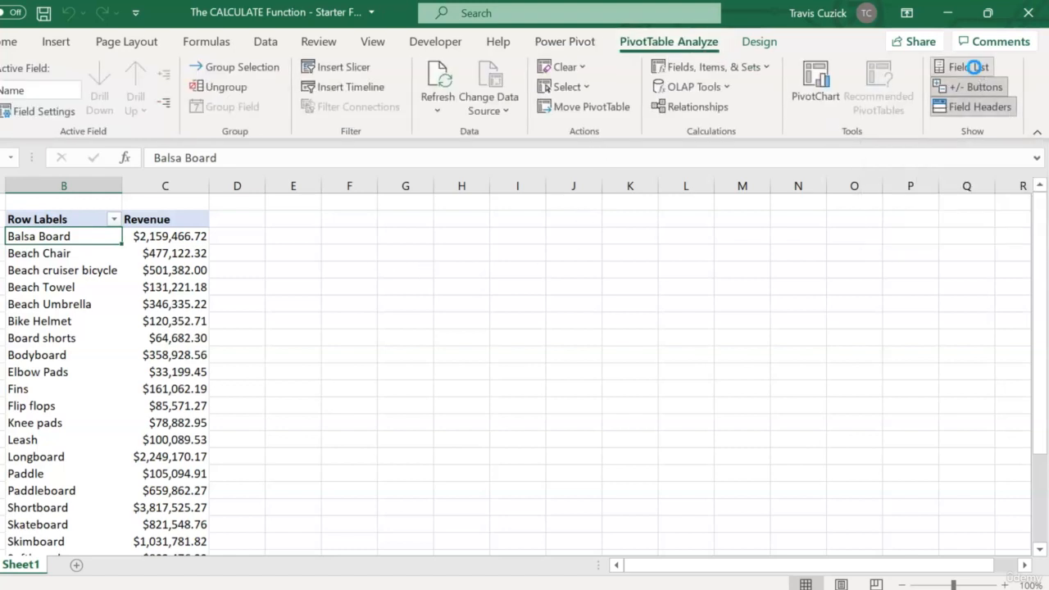
click(967, 68)
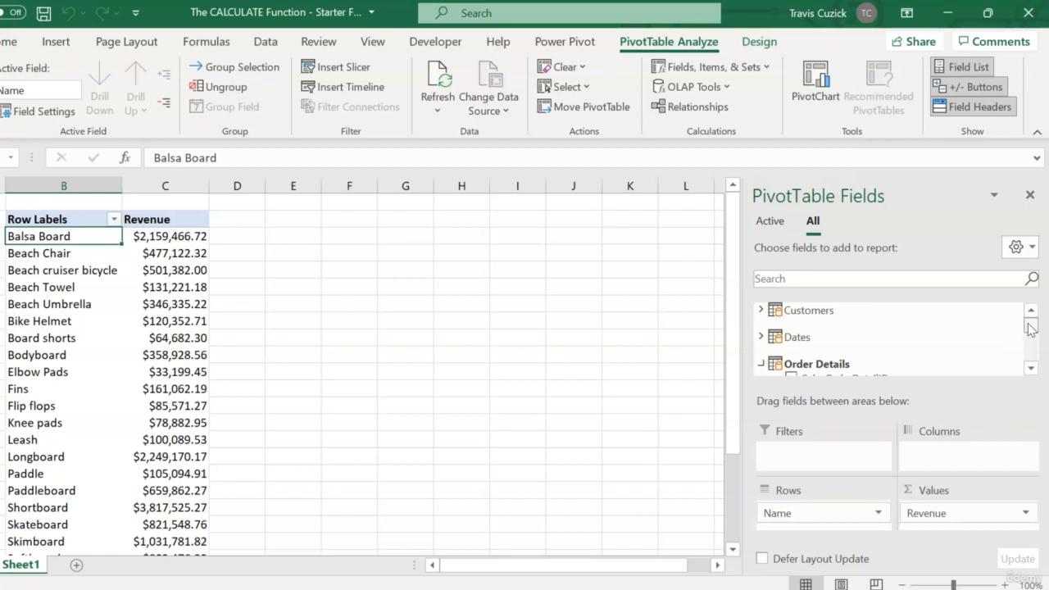
scroll(1031, 329, down, 1)
drag(1031, 330, 1036, 350)
drag(858, 315, 979, 528)
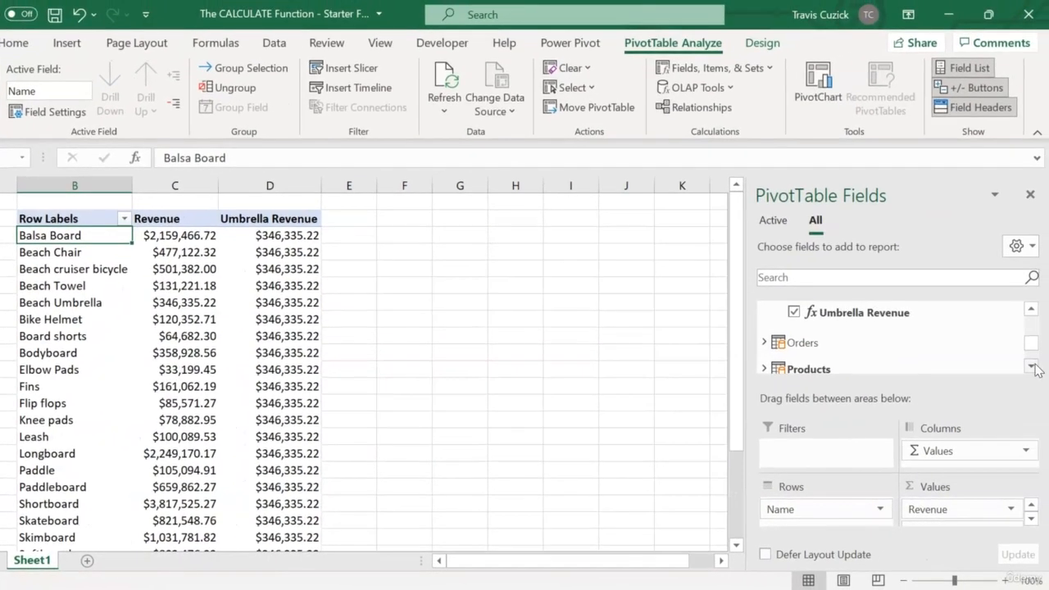
Step: Replace the product Name field in the PivotTable's Rows area with the Name field from the Regions table
drag(1030, 343, 1031, 351)
drag(907, 508, 968, 337)
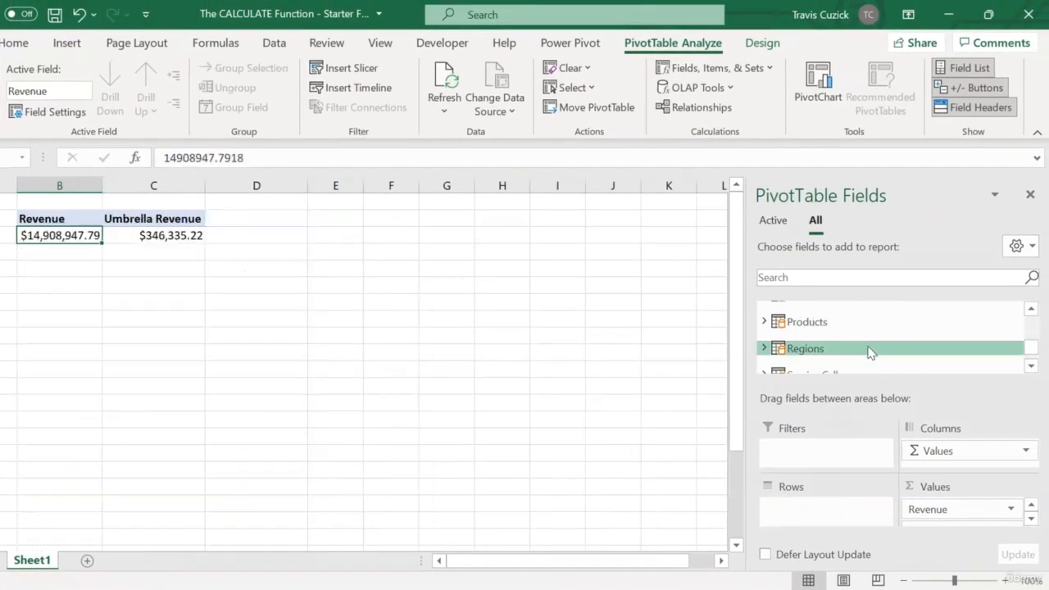
click(763, 348)
drag(815, 363, 795, 510)
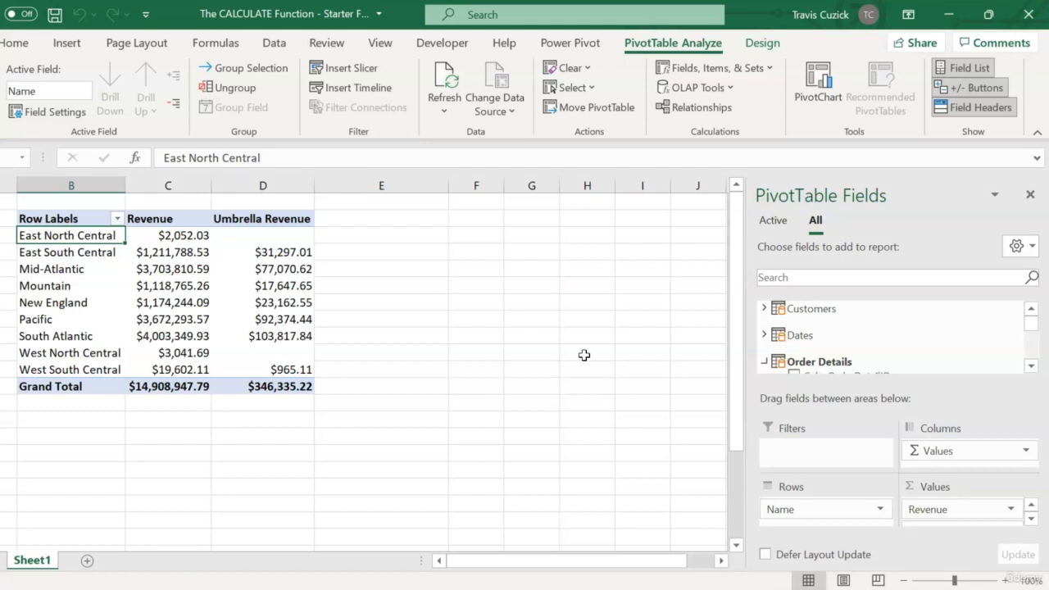
Step: Create another new measure in the Order Details table and name it "LCM Revenue"
click(570, 43)
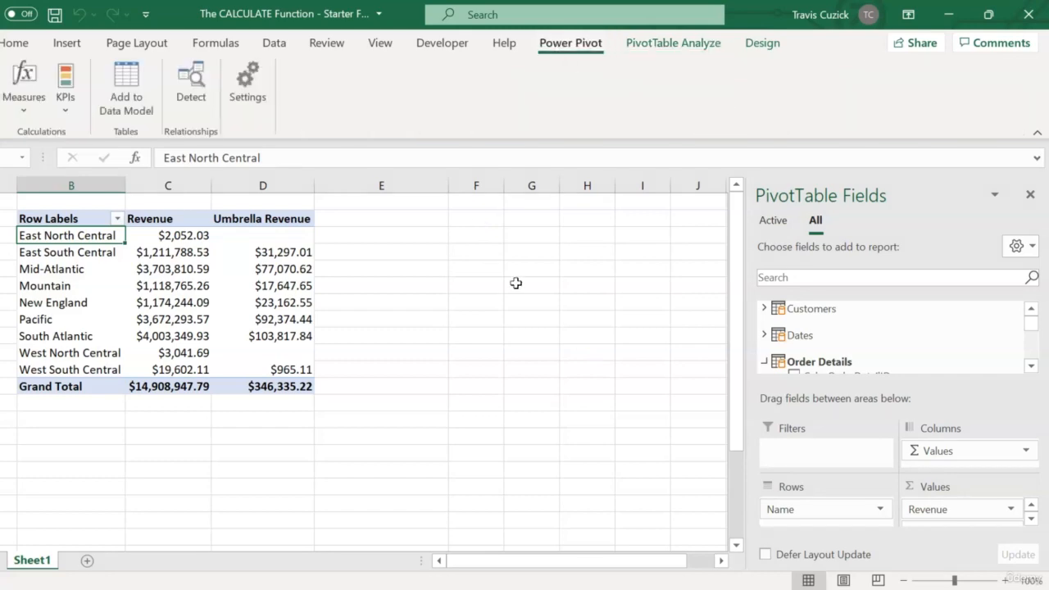
click(24, 103)
click(51, 135)
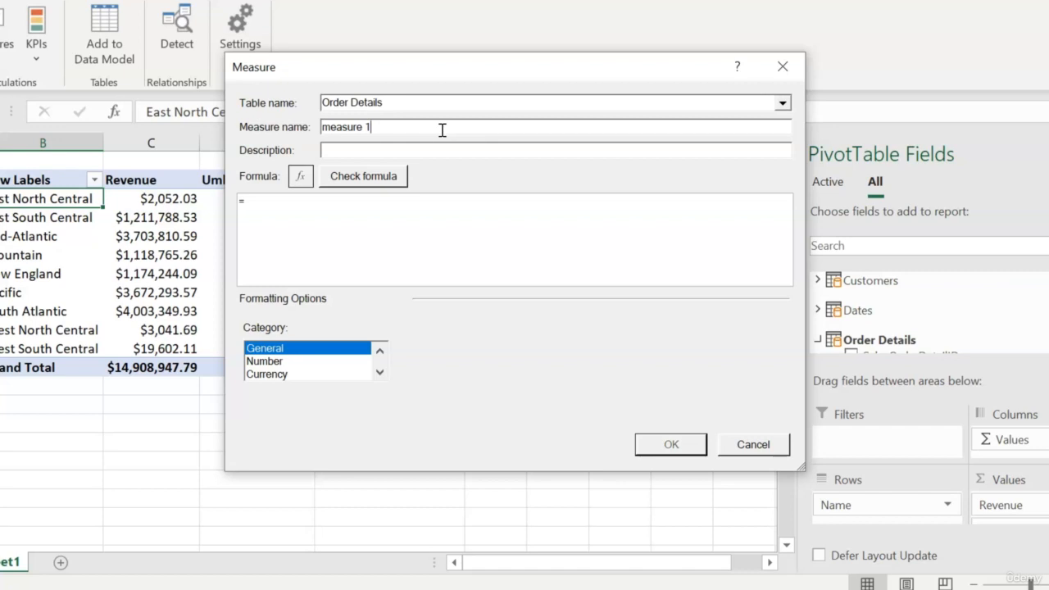
key(ctrl+a)
text(LCM Revenue)
Step: Start the LCM Revenue formula with CALCULATE and supply [Revenue] as the expression
click(282, 202)
text(=C)
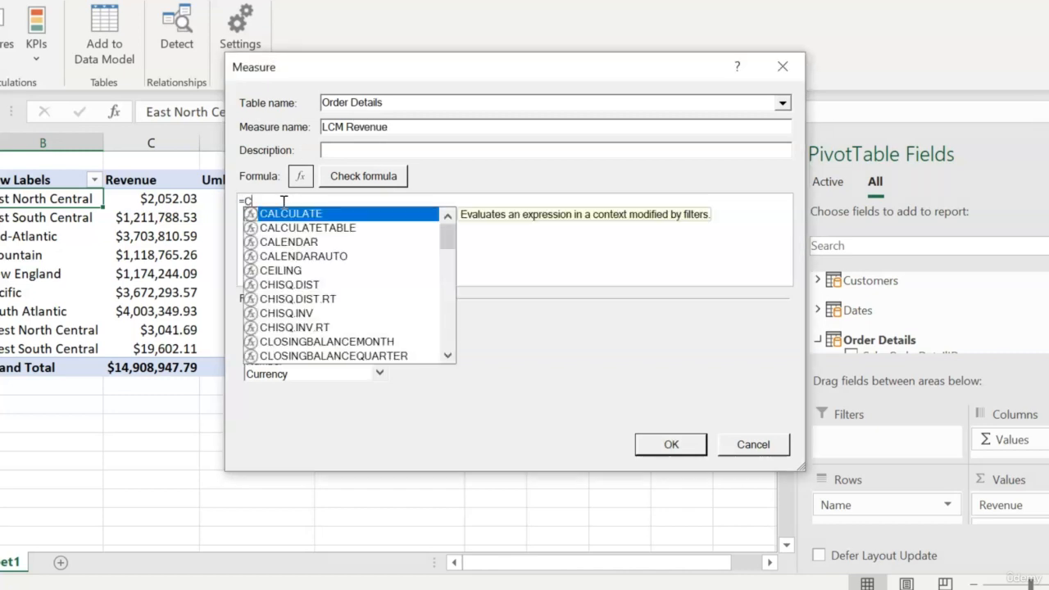
text(ALCULATE()
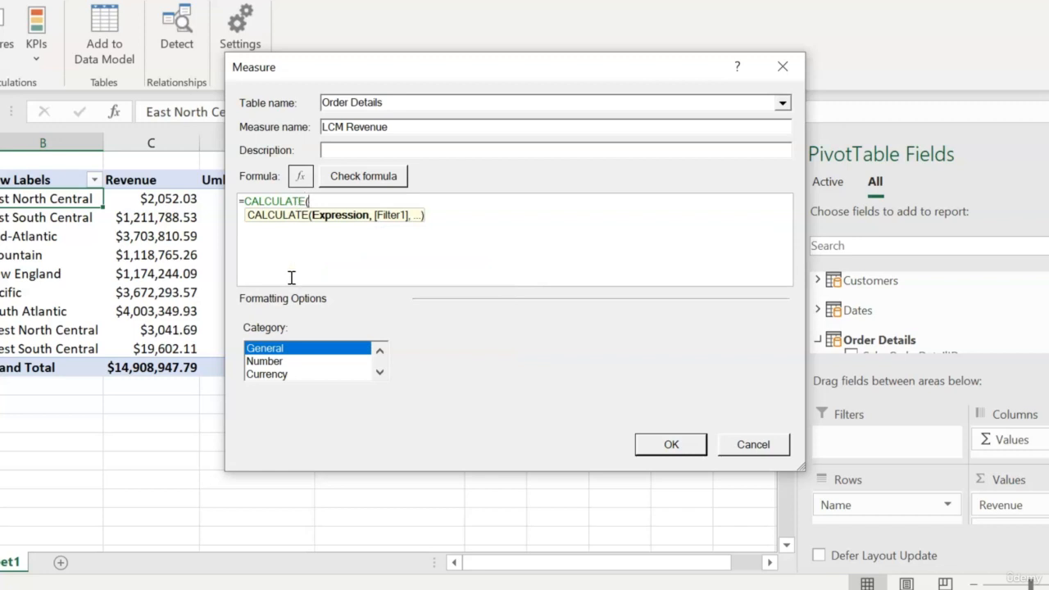
text(rev)
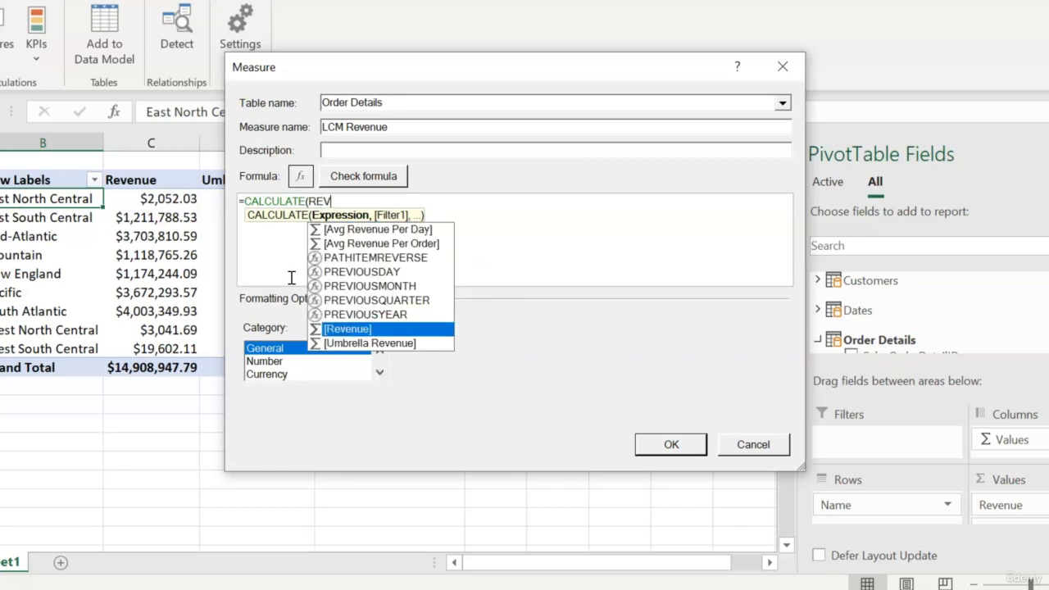
key(Tab)
text(,)
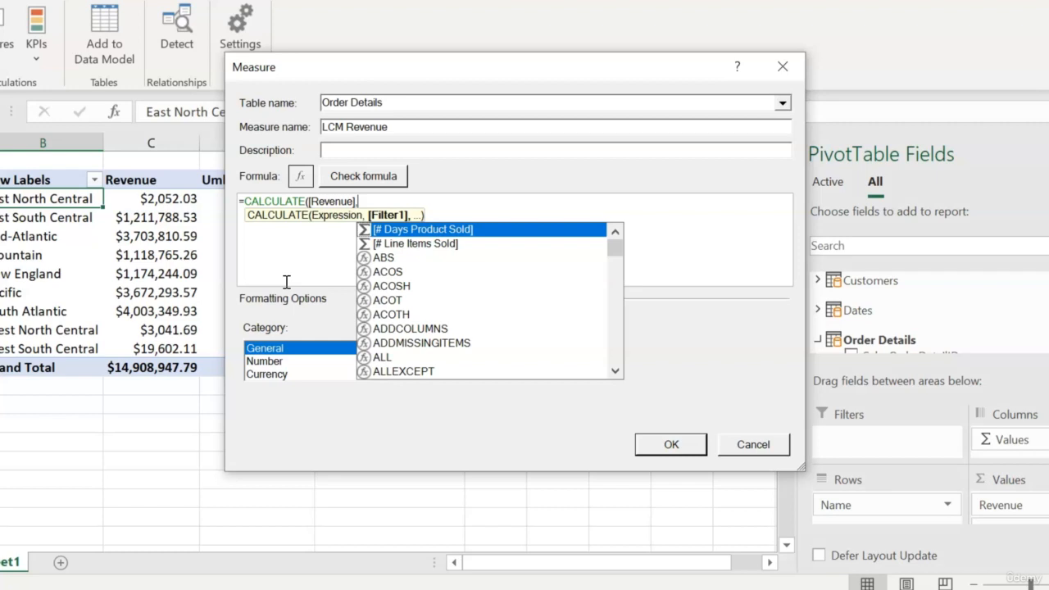
Step: Complete the LCM Revenue formula with the filter Customers[LoyaltyClubMember]=1 and a closing parenthesis
text(loy)
key(Tab)
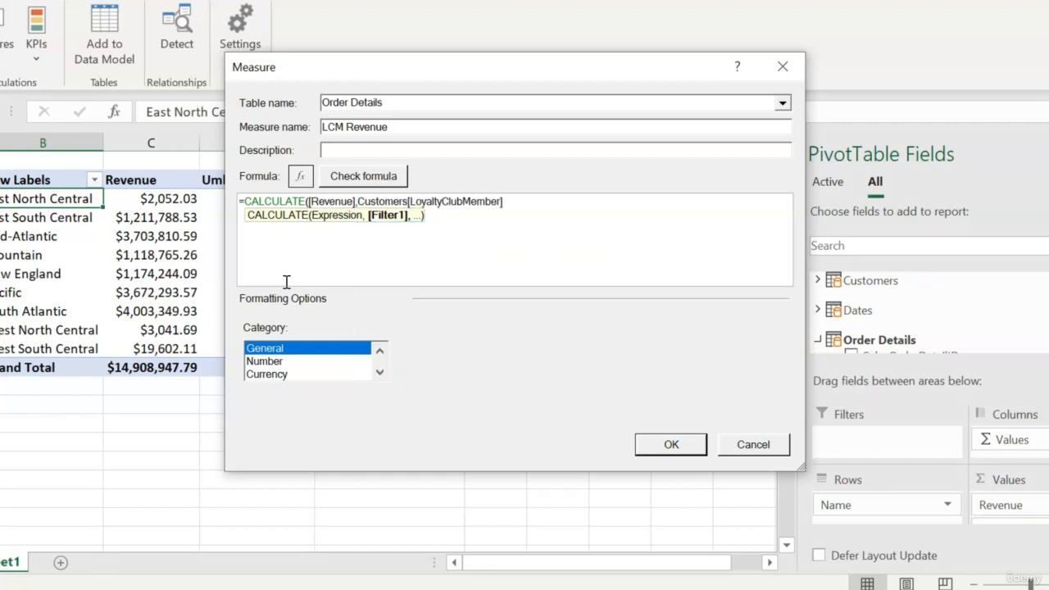
text(=1)
text())
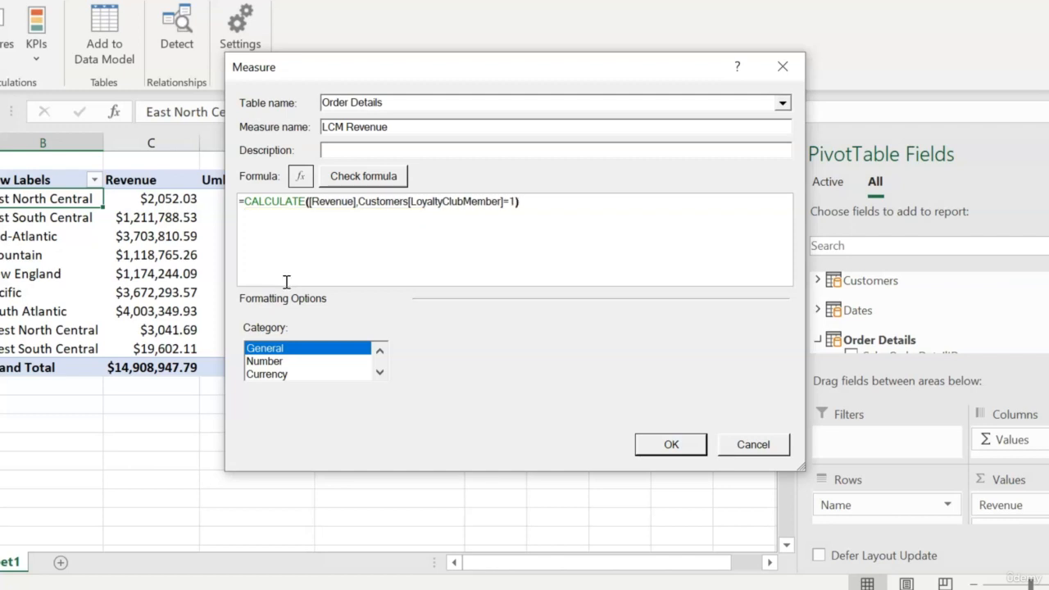
Step: Check the LCM Revenue formula for errors, format the measure as Currency and save it
click(375, 177)
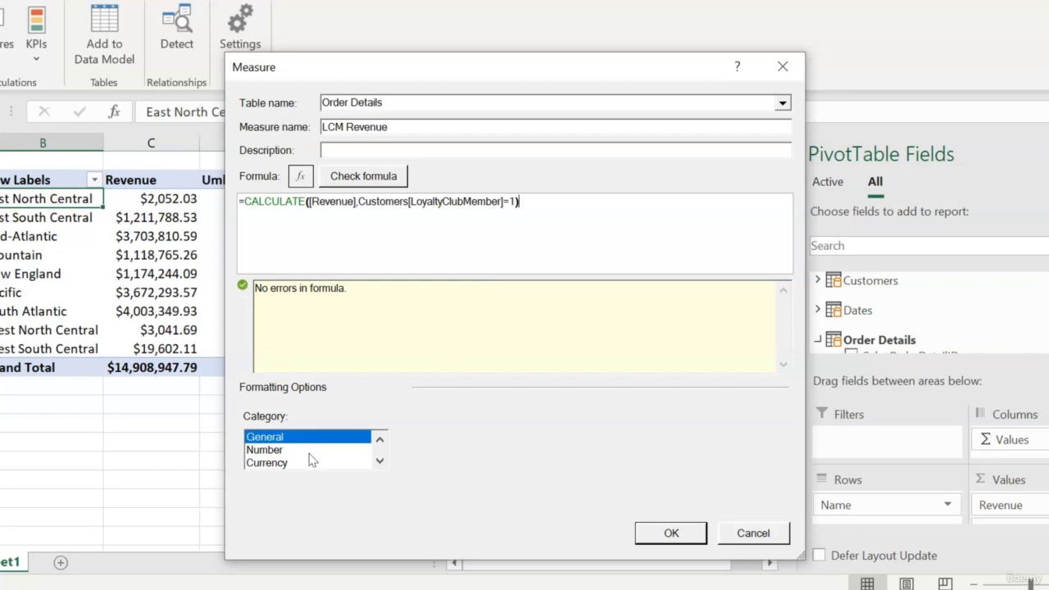
click(270, 463)
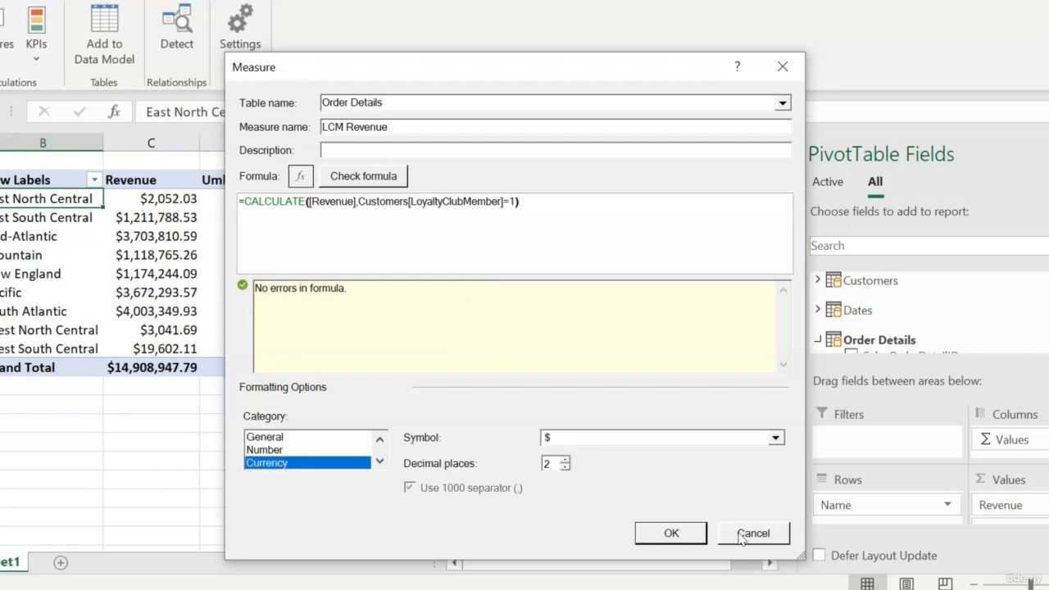
click(661, 536)
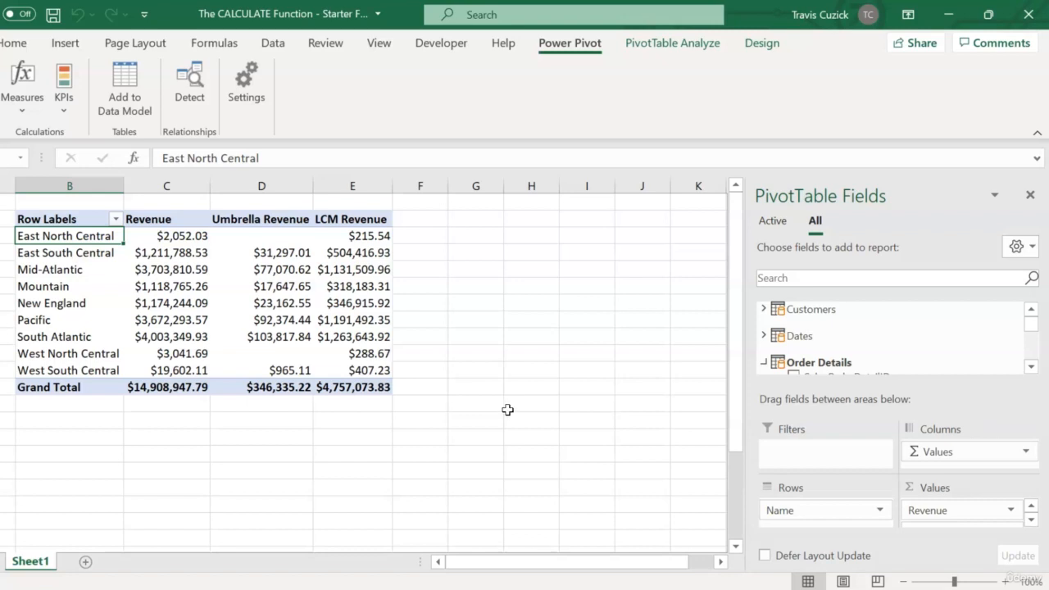
Step: Remove the Umbrella Revenue field from the PivotTable's Values area
click(1031, 520)
click(1011, 503)
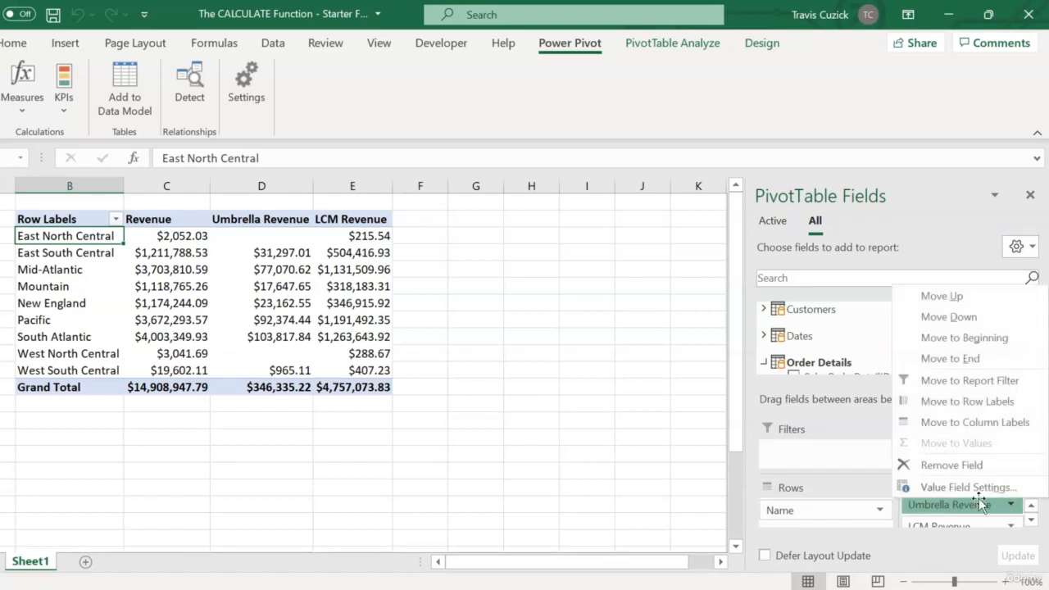
click(950, 464)
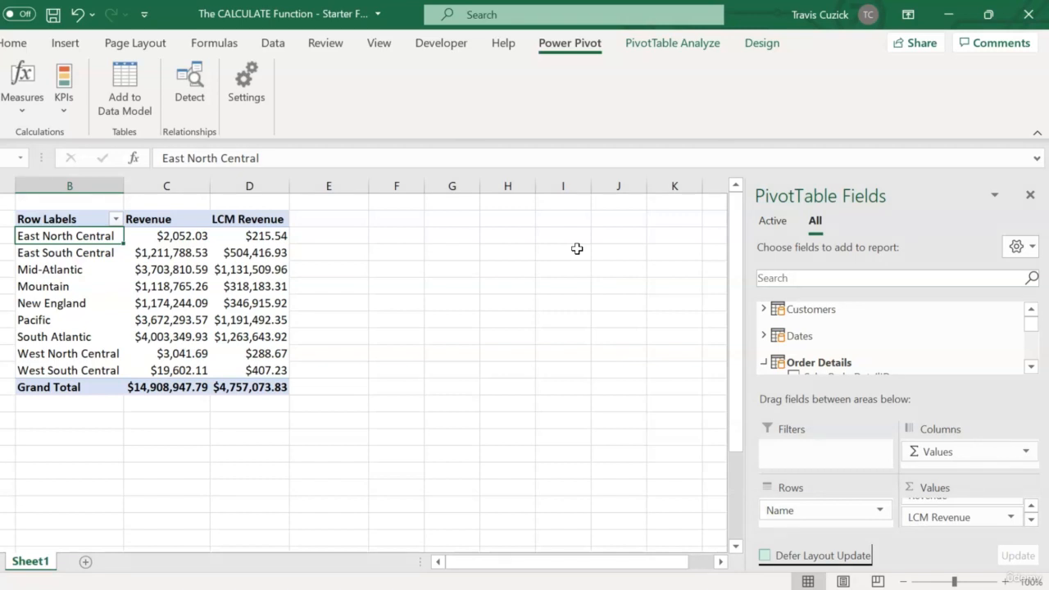
Step: Create a new measure in the Order Details table and name it LCM Revenue %
click(22, 103)
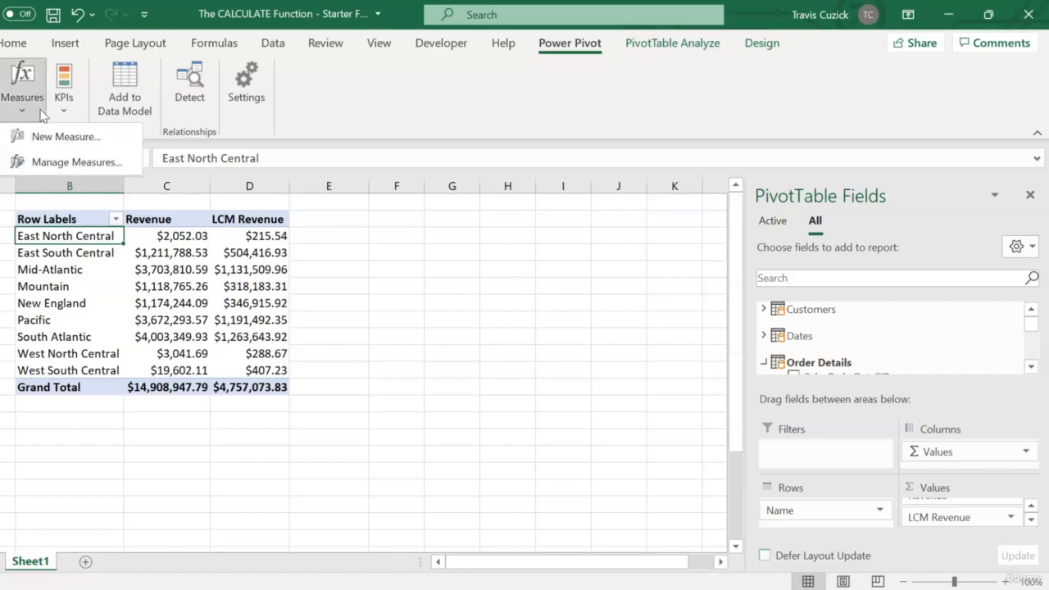
click(50, 135)
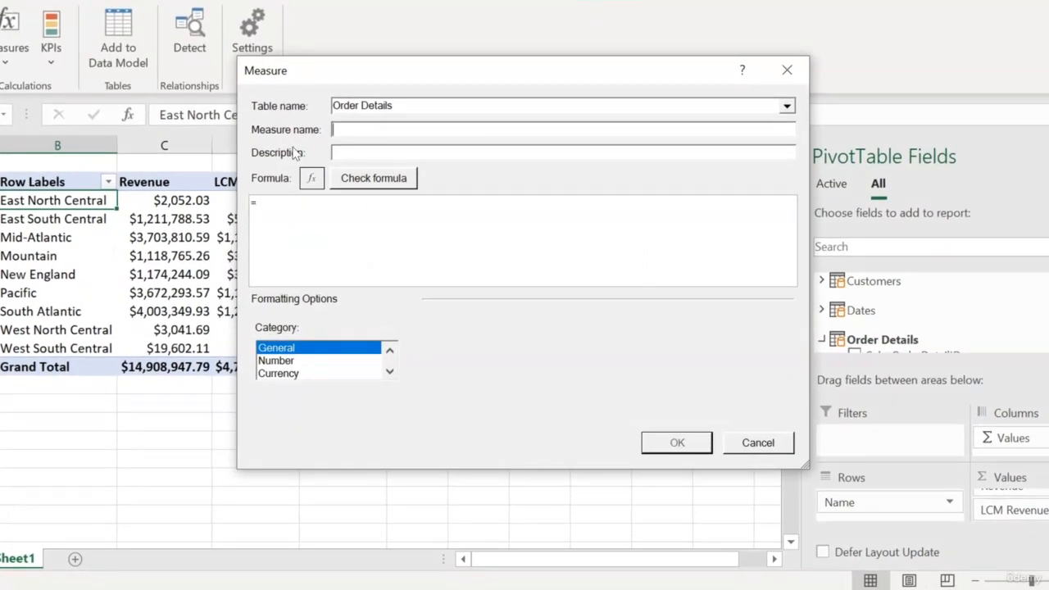
text(LCM Revenue %)
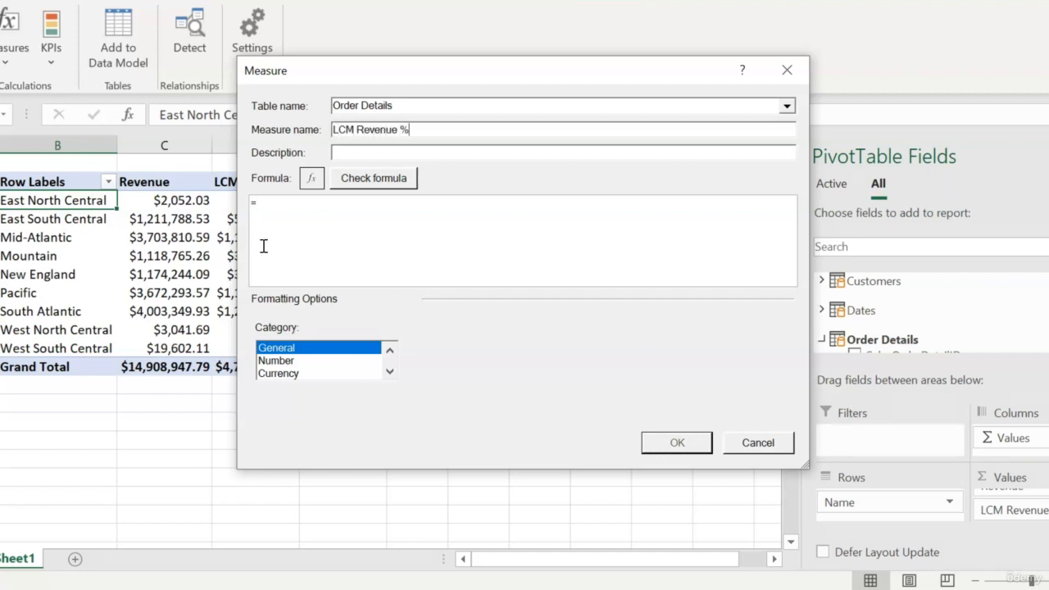
Step: Start the formula with DIVIDE, using [LCM Revenue] as the numerator and [Revenue] as the denominator
click(282, 203)
text(DIVIDE([LCM)
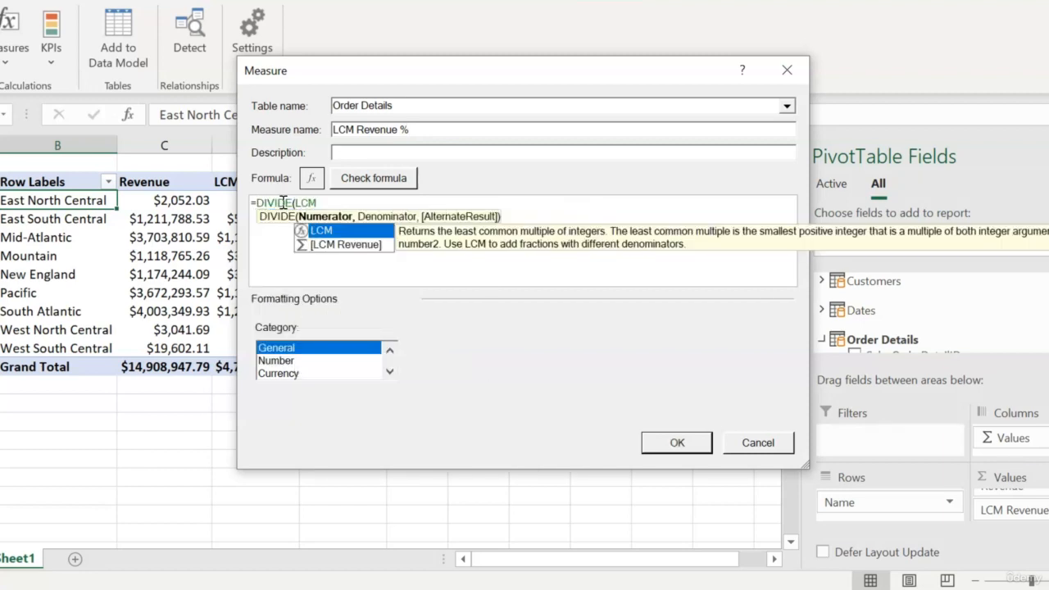
key(Down)
key(Tab)
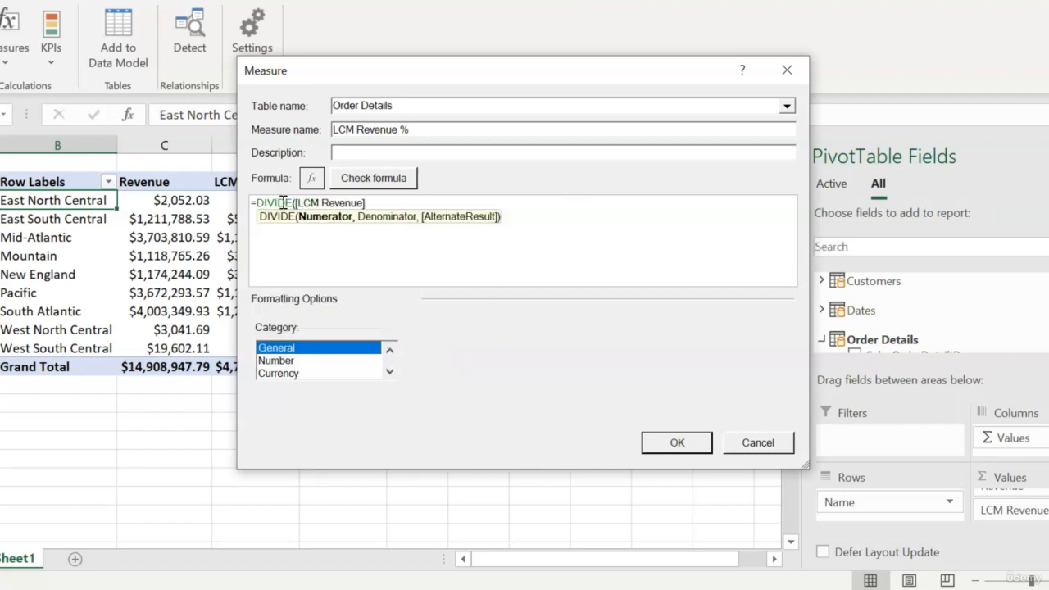
text(,)
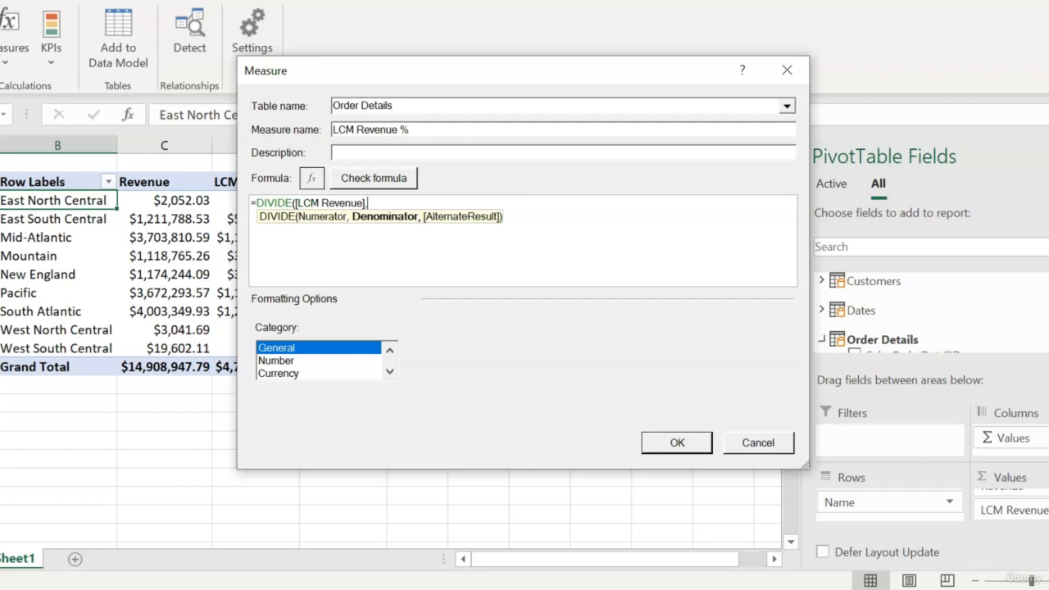
text(REV)
key(Tab)
text(,)
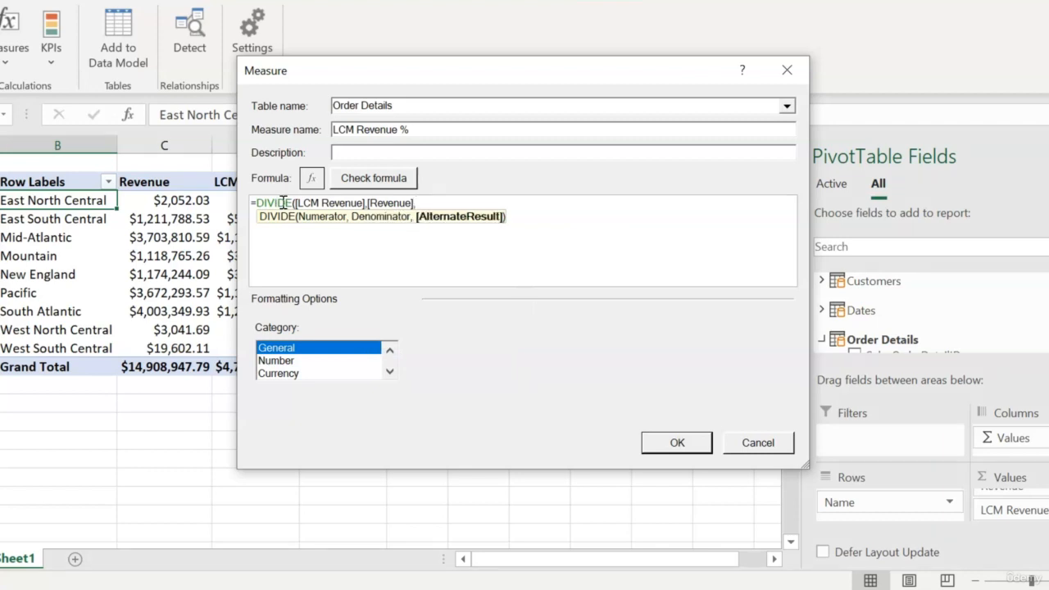
Step: Complete the DIVIDE formula with BLANK() as the alternate result and the closing parenthesis
text(BLAN())
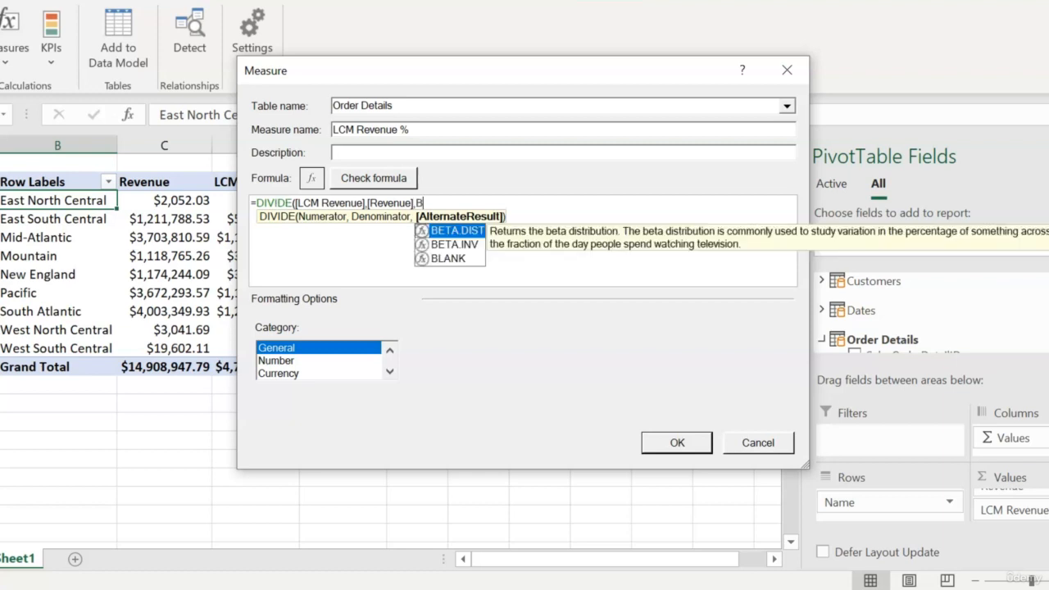
key(BackSpace)
key(BackSpace)
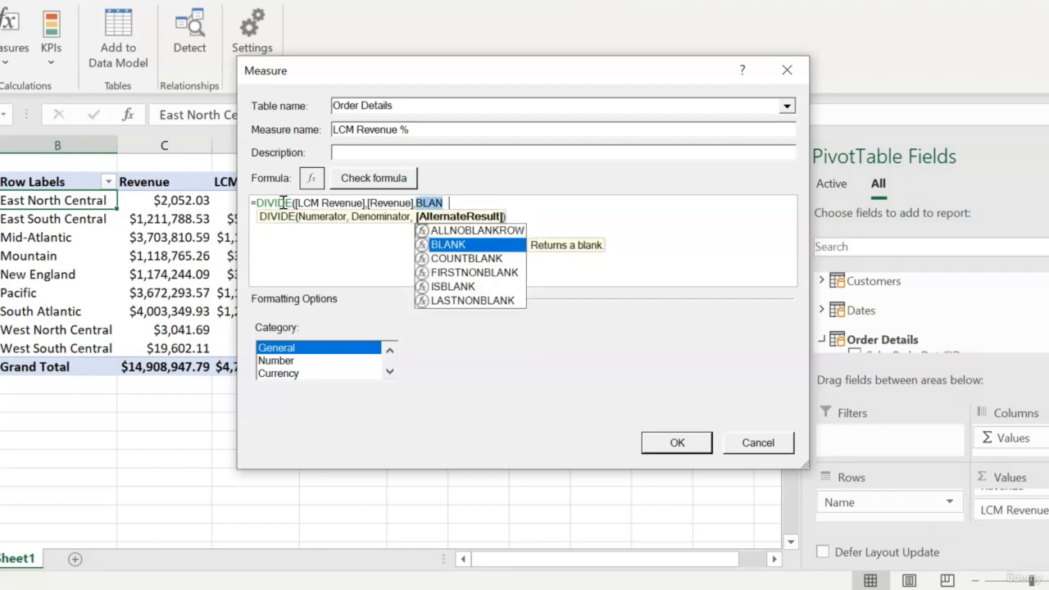
key(Tab)
text()))
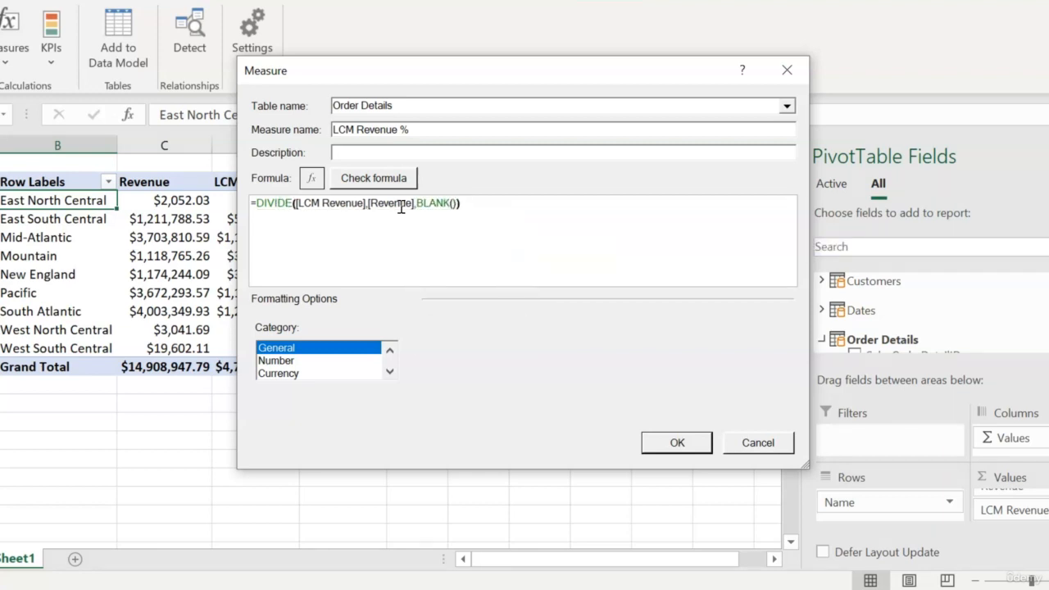
Step: Check the percentage measure's formula for errors, format it as a Number in Percentage format and save it
click(373, 177)
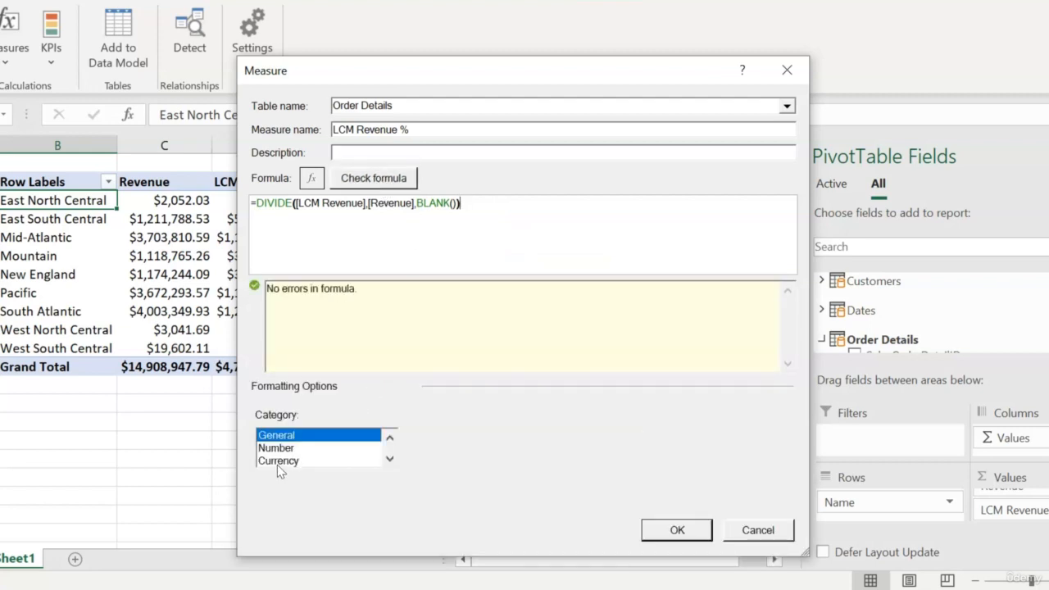
click(390, 460)
click(390, 459)
click(390, 438)
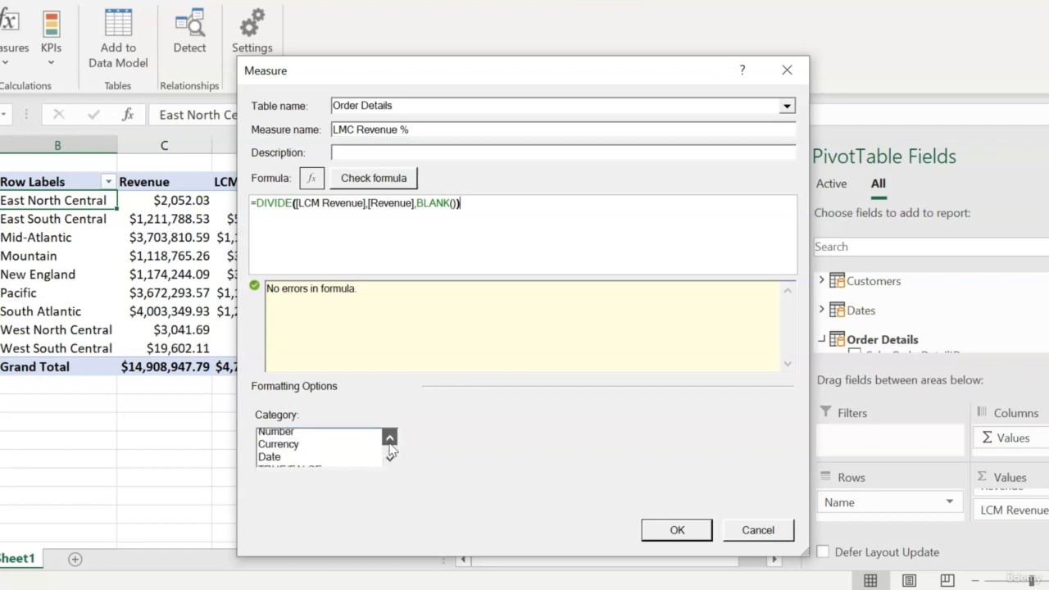
click(390, 439)
click(279, 448)
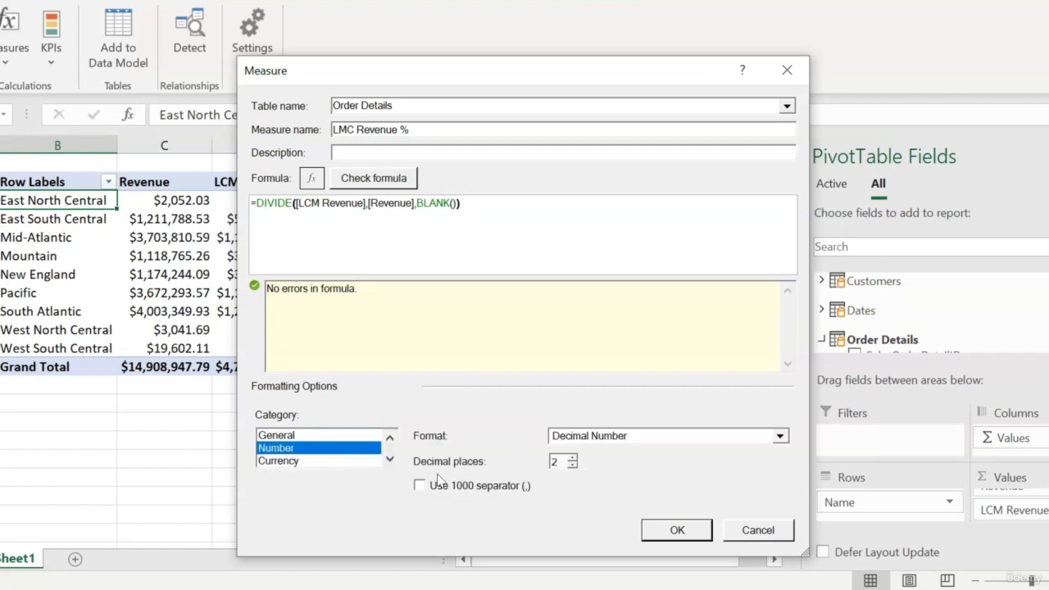
click(766, 437)
click(734, 479)
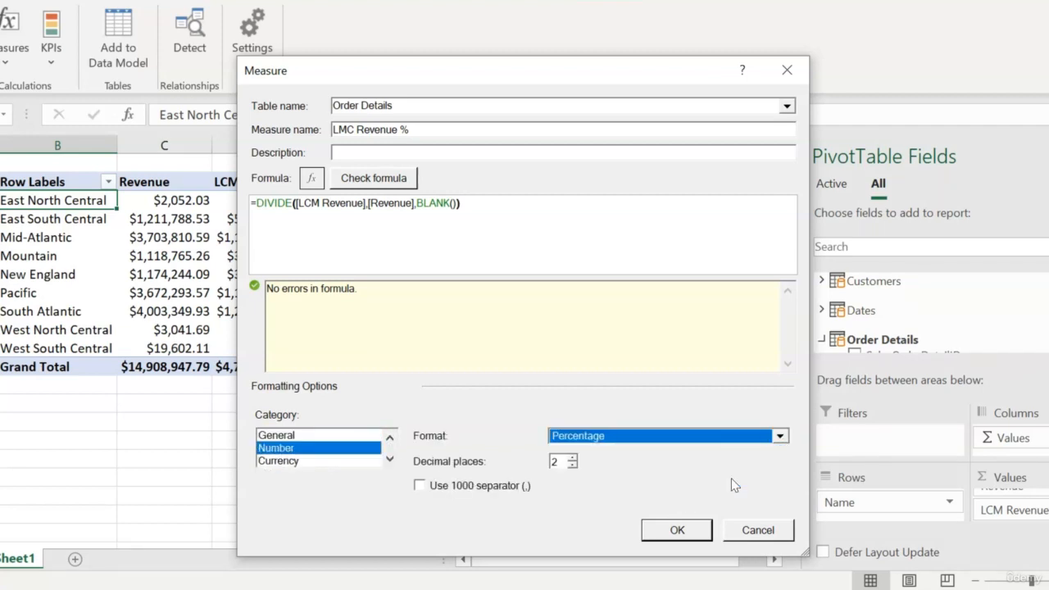
click(692, 534)
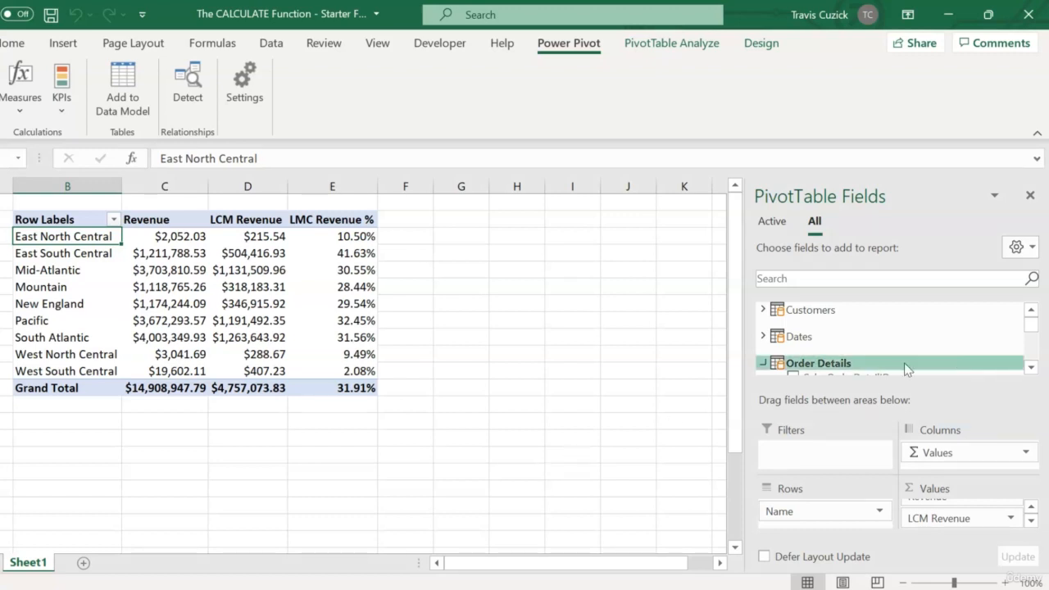
Step: Replace the region Name field in the PivotTable's rows with the Name field from the Products table
scroll(846, 367, down, 5)
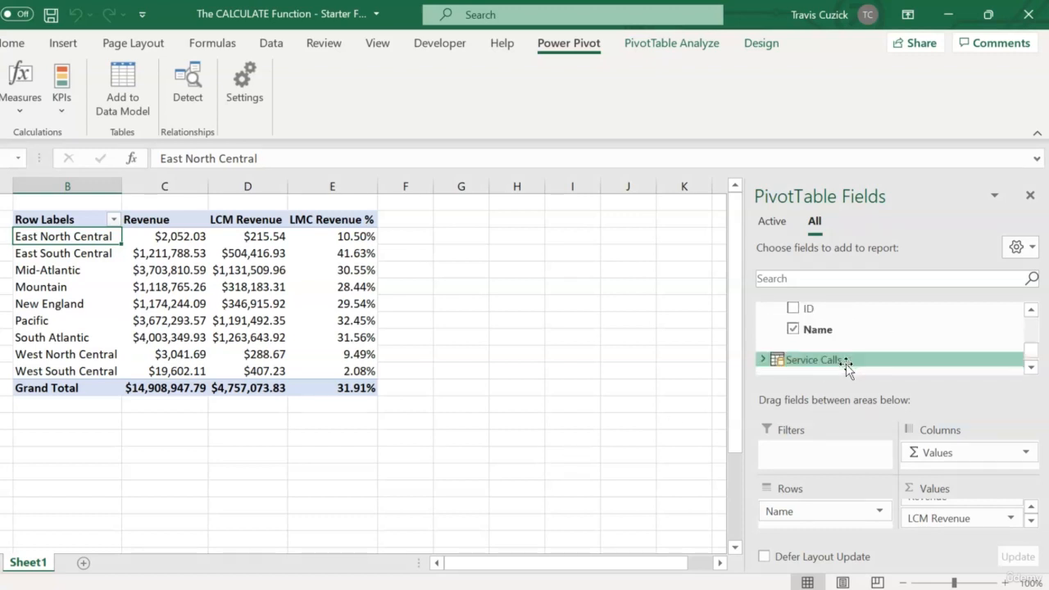
click(879, 510)
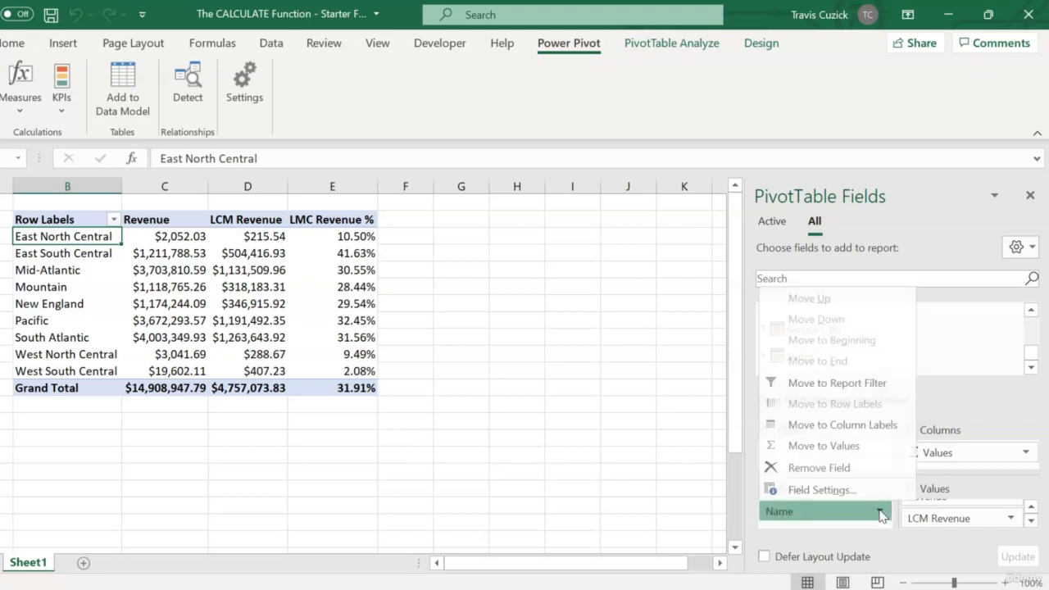
click(849, 474)
mouse_move(1026, 352)
mouse_down()
mouse_move(1037, 326)
mouse_move(1038, 342)
mouse_up()
click(764, 324)
click(790, 344)
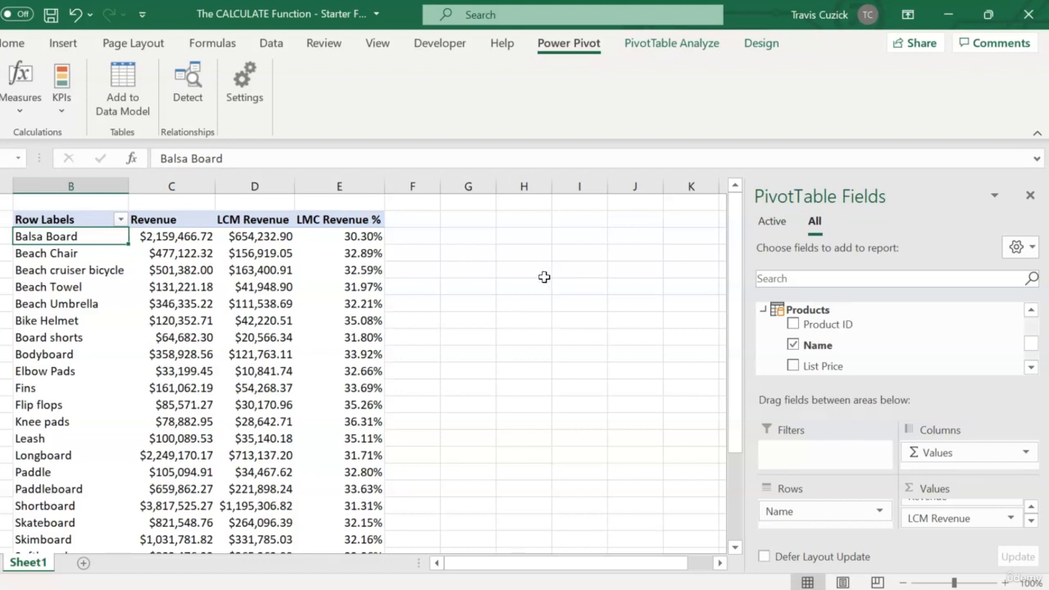
Step: Create a new measure in the Order Details table and name it LCM Revenue South Atlantic
click(28, 109)
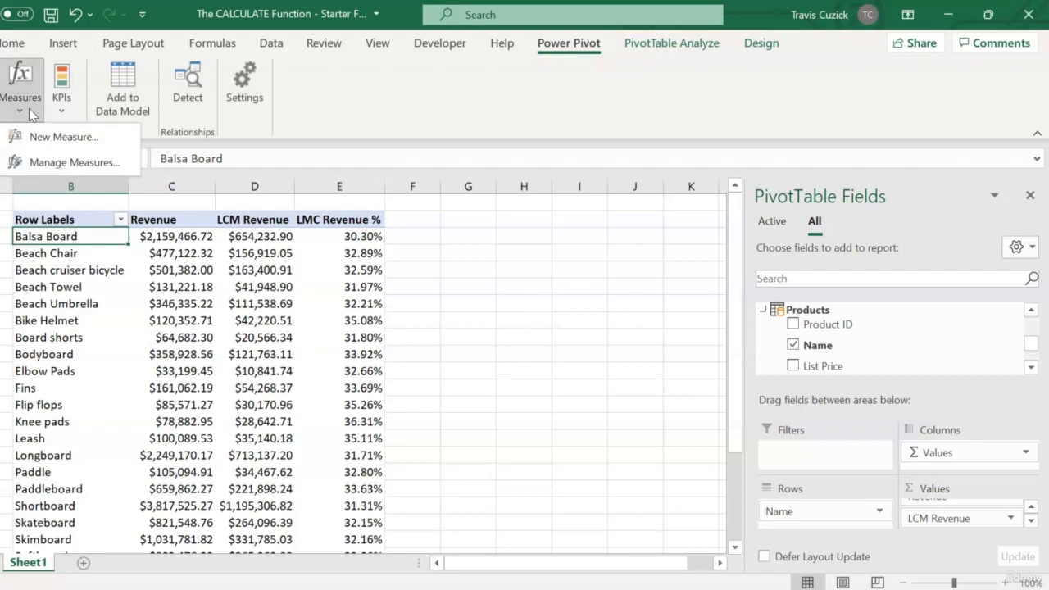
click(44, 136)
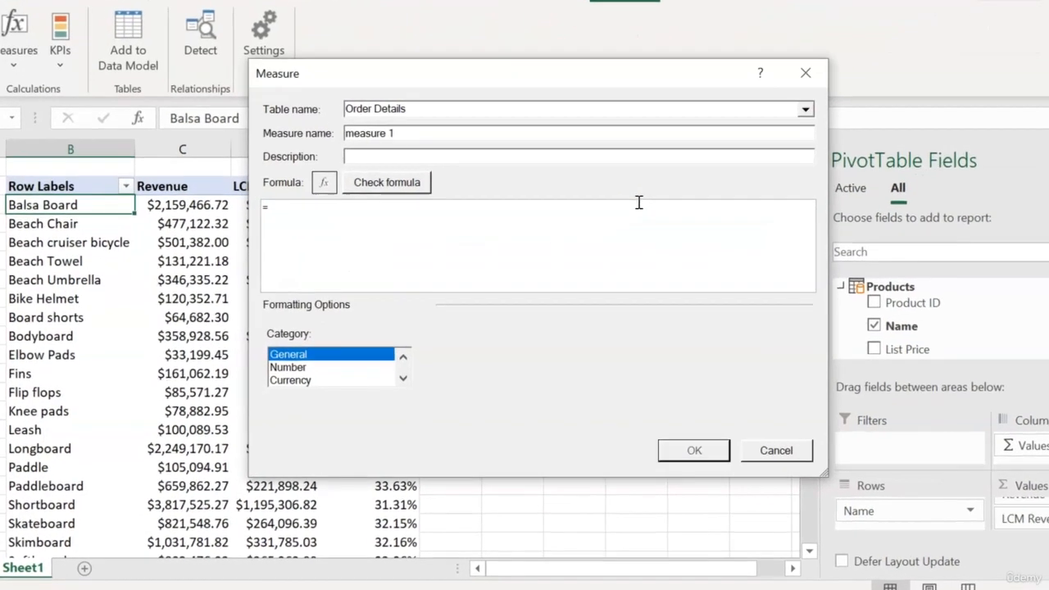
drag(400, 134, 317, 141)
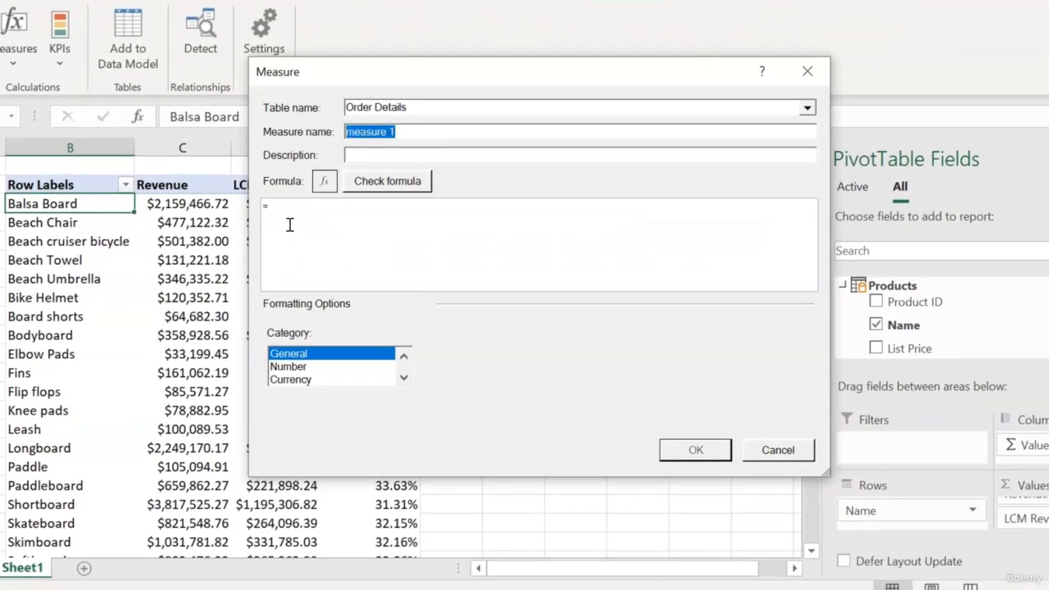
text(LCM Revenue)
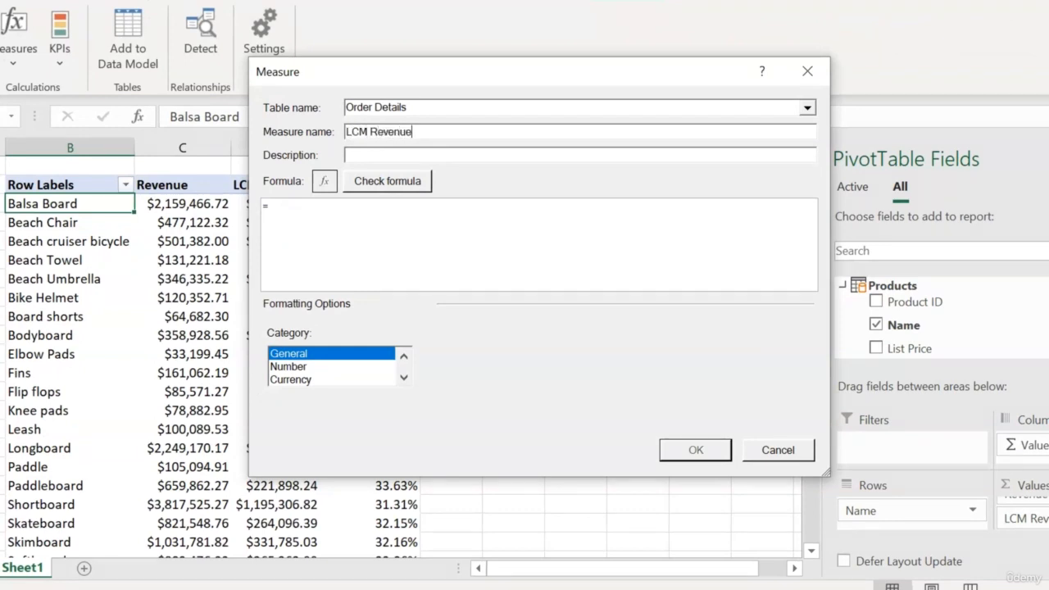
text( South Atlantic)
Step: Start the LCM Revenue South Atlantic formula with CALCULATE and supply [Revenue] as the expression
click(308, 208)
text(CAL)
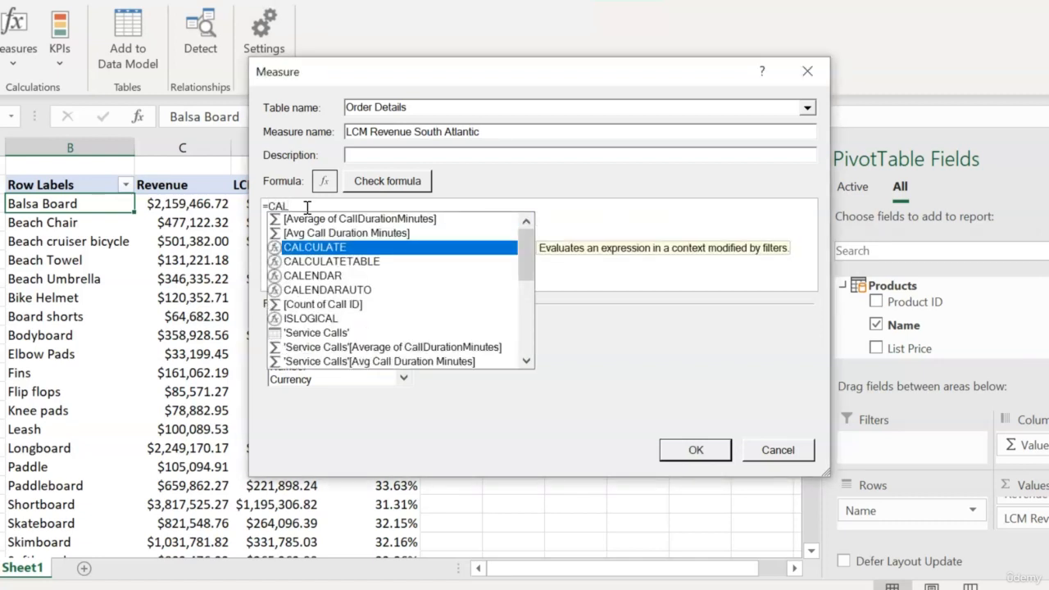
key(Tab)
text(REV)
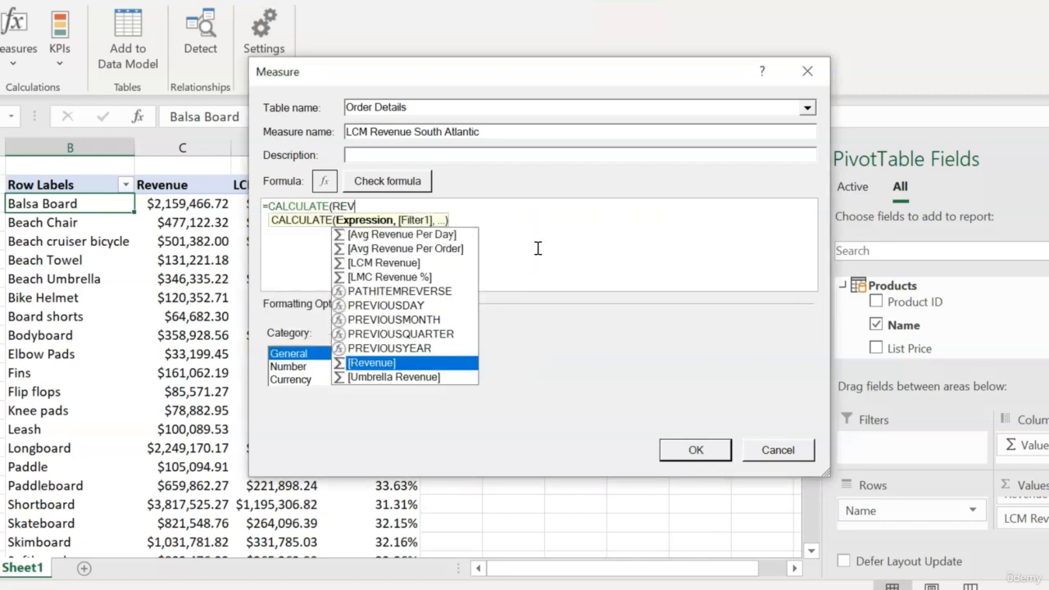
key(Tab)
text(,)
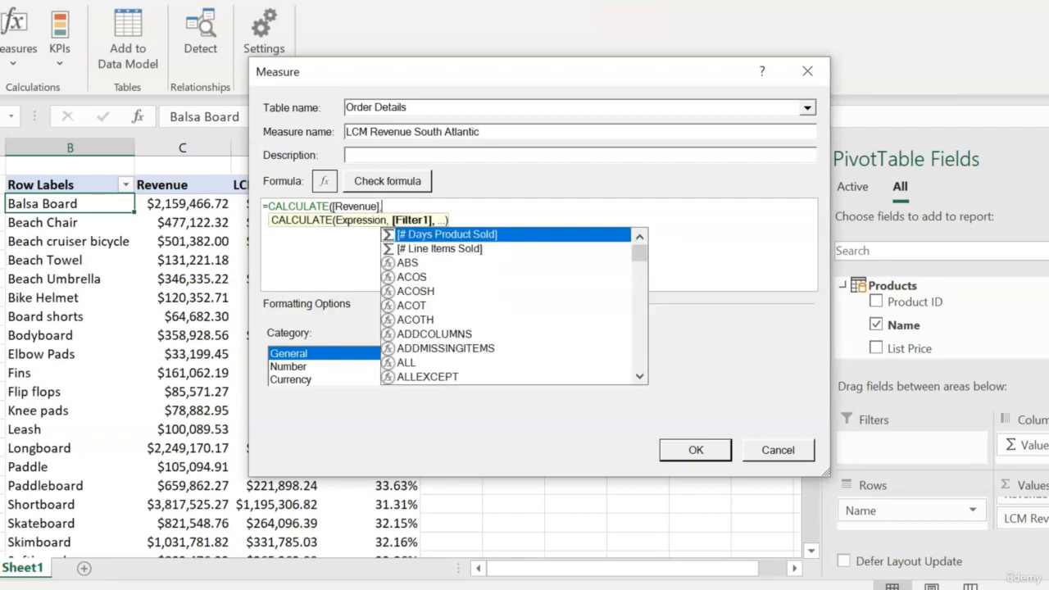
Step: Add Customers[LoyaltyClubMember]=1 as the first filter of the CALCULATE formula
text(loya)
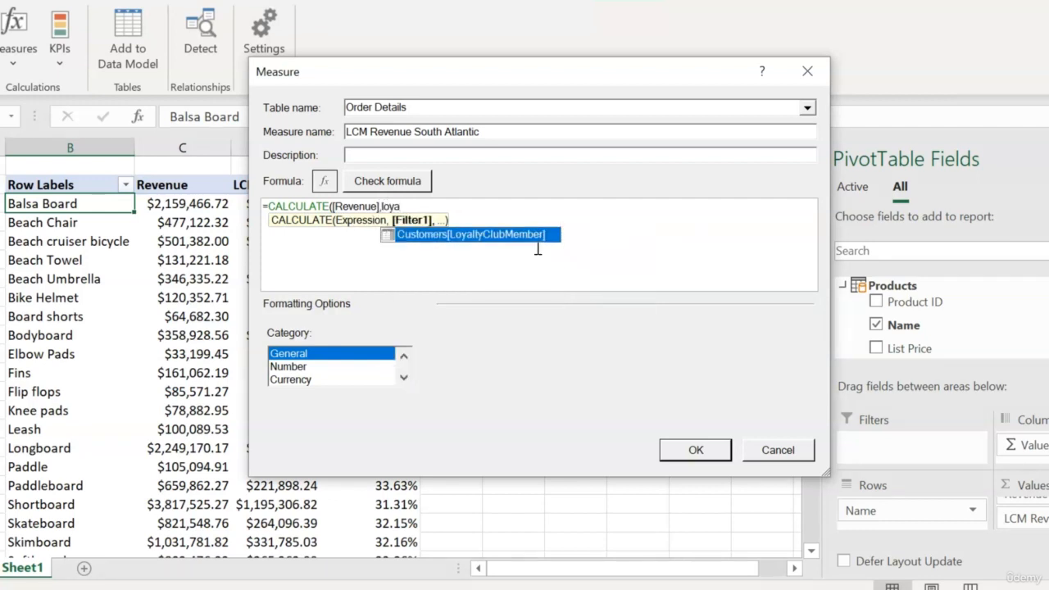
key(Tab)
text(=1)
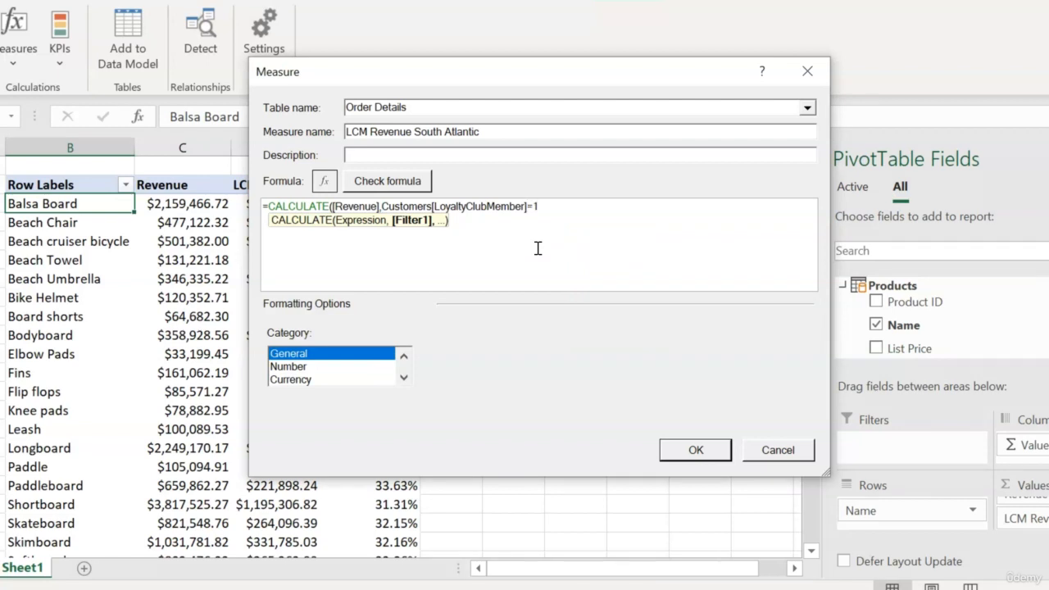
text(,)
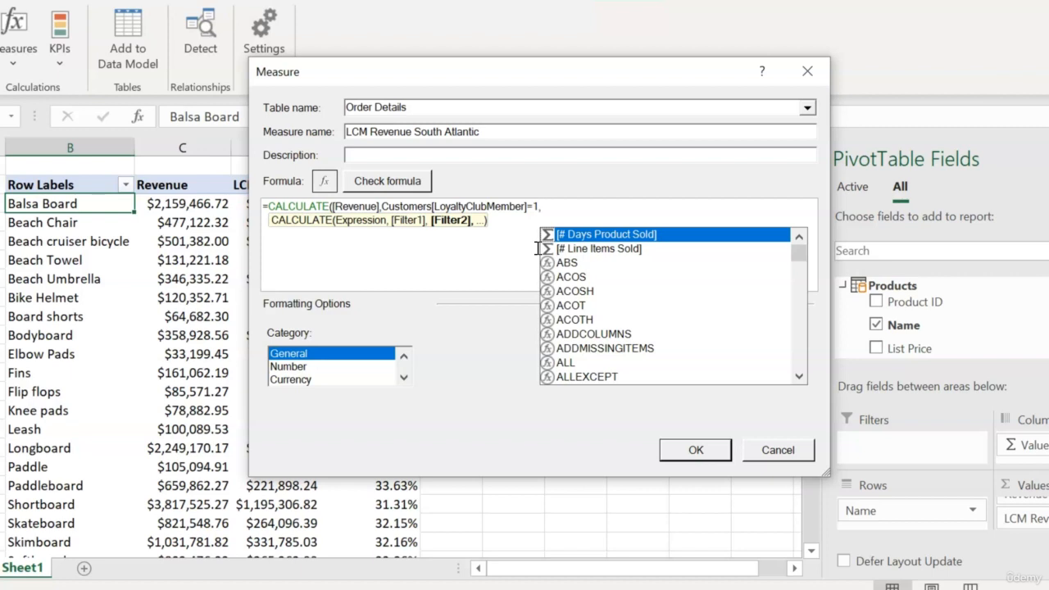
Step: Add Regions[Name]="South Atlantic" as the second filter and close the CALCULATE formula
text(reg)
key(Down)
key(Down)
key(Tab)
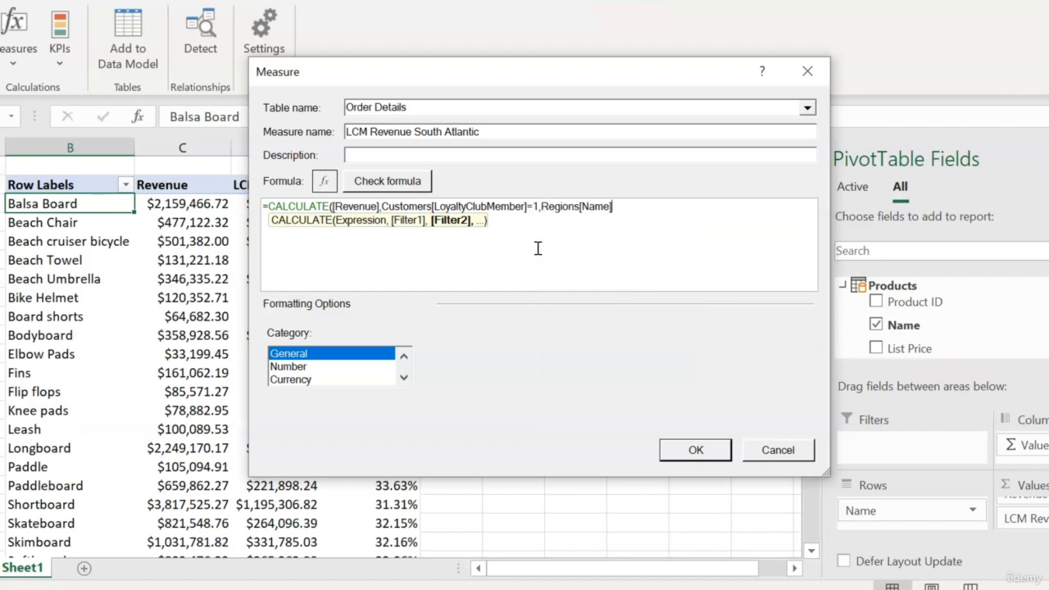
text(="South Atlantic")
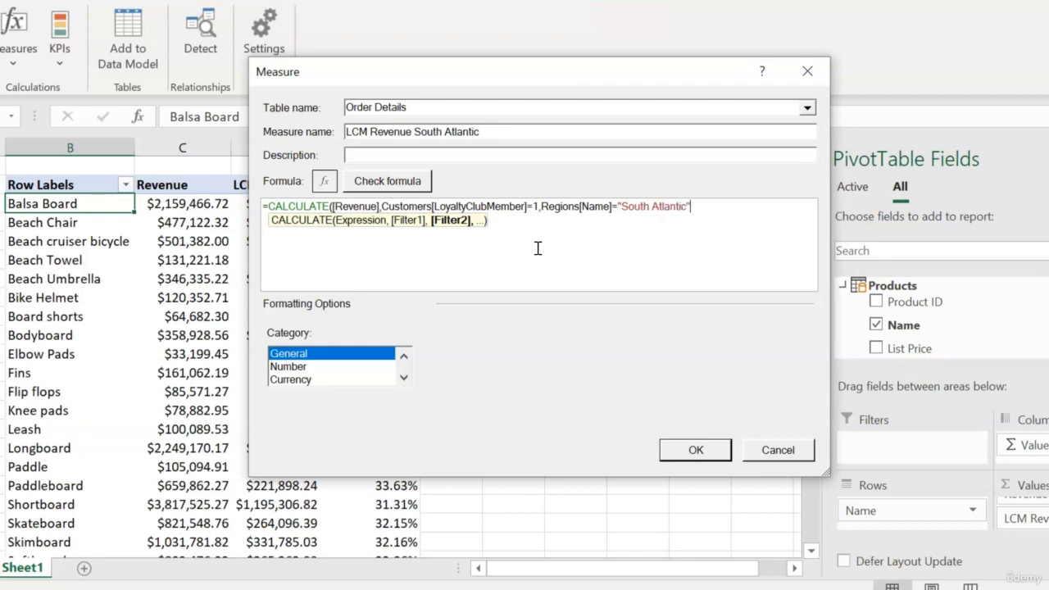
text())
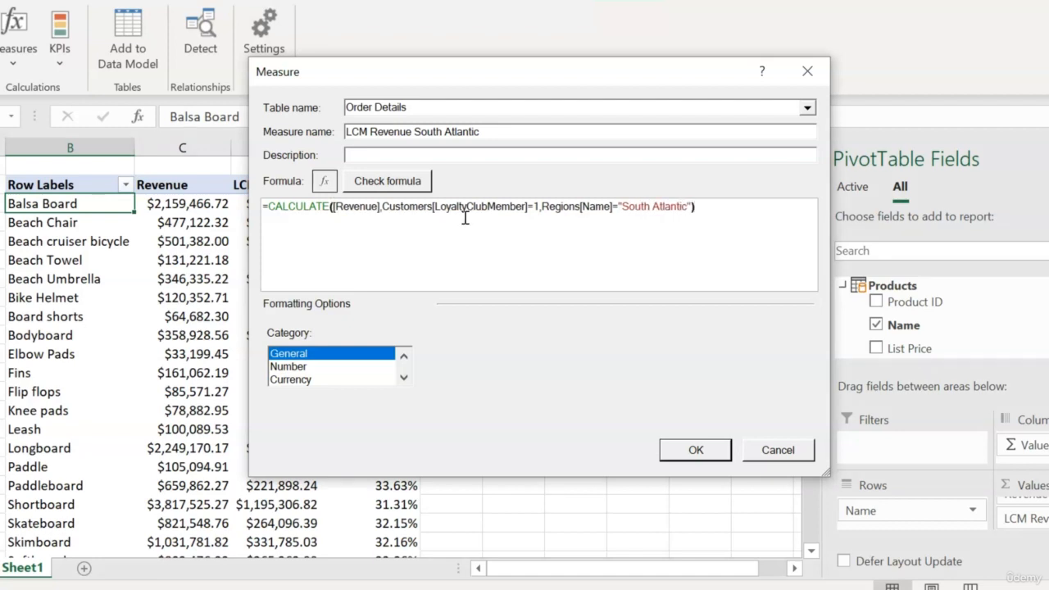
Step: Check the LCM Revenue South Atlantic formula for errors, format the measure as Currency and save it
click(383, 185)
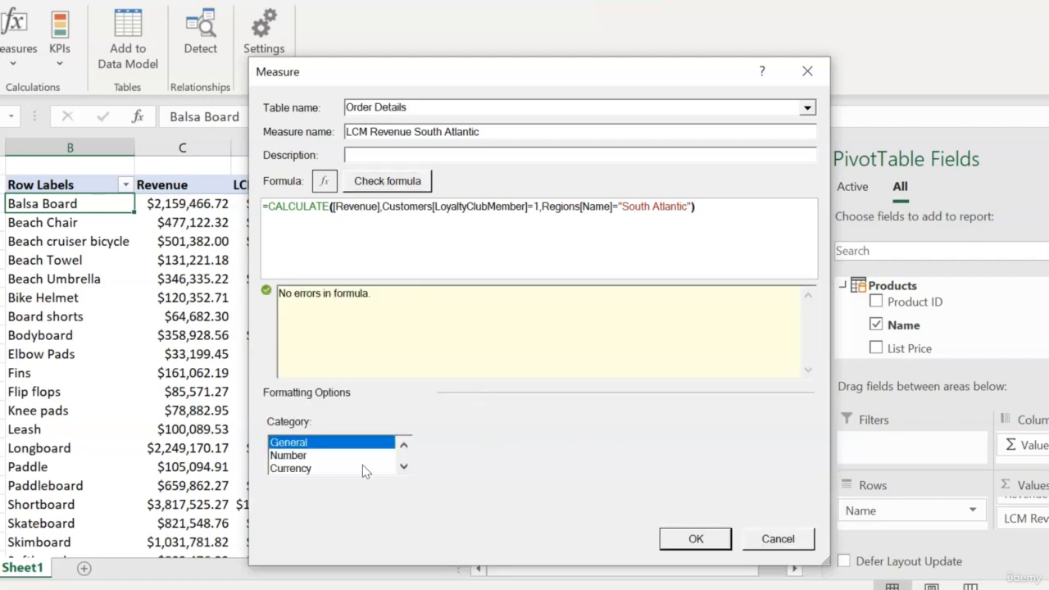
click(289, 468)
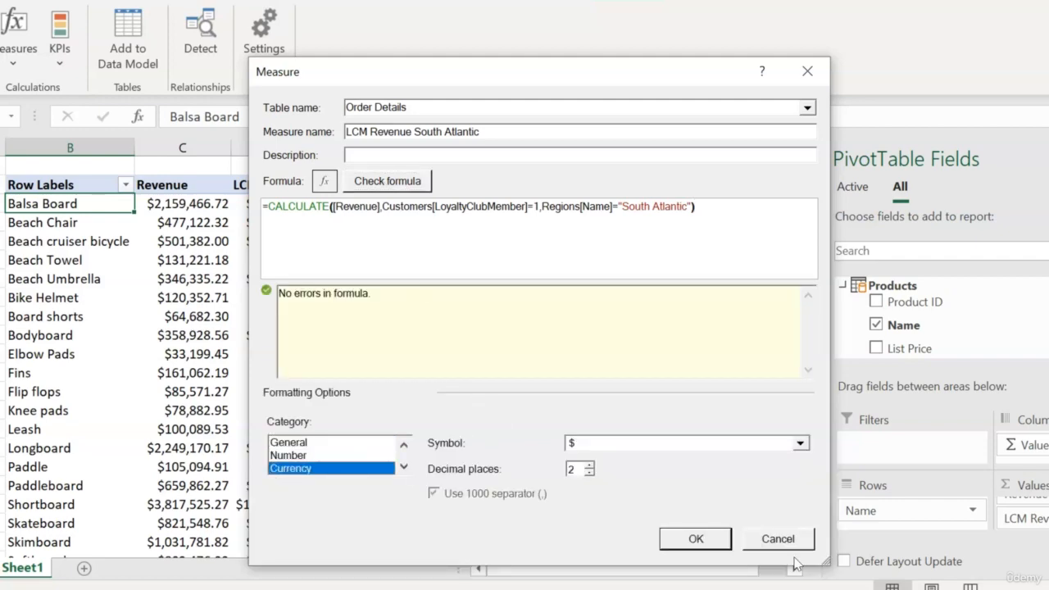
click(698, 539)
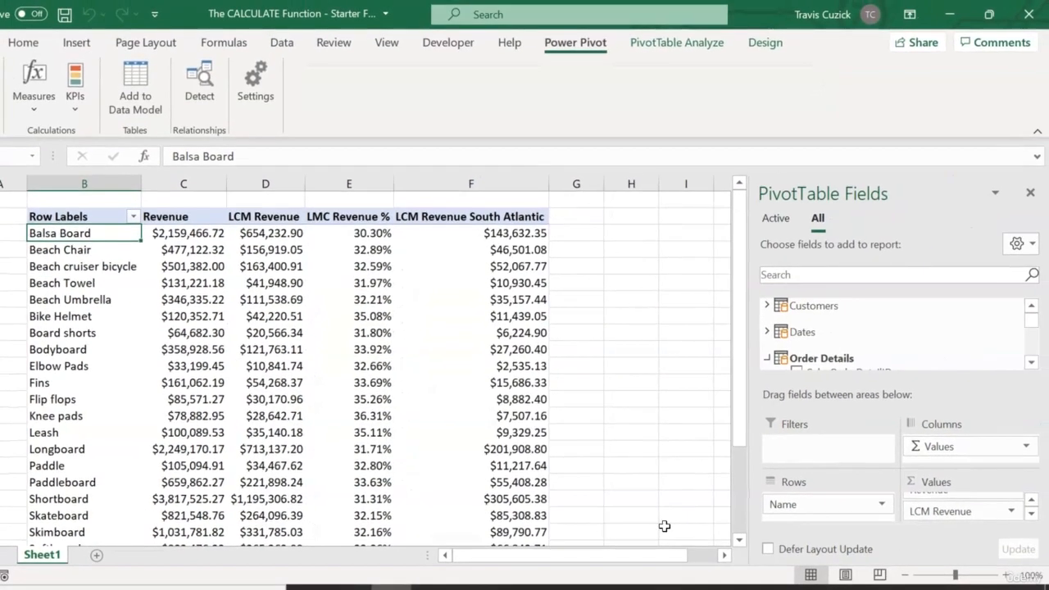
Step: Move LCM Revenue South Atlantic up one place in the PivotTable's values, ahead of the percentage measure
click(1033, 514)
click(1033, 514)
click(1011, 511)
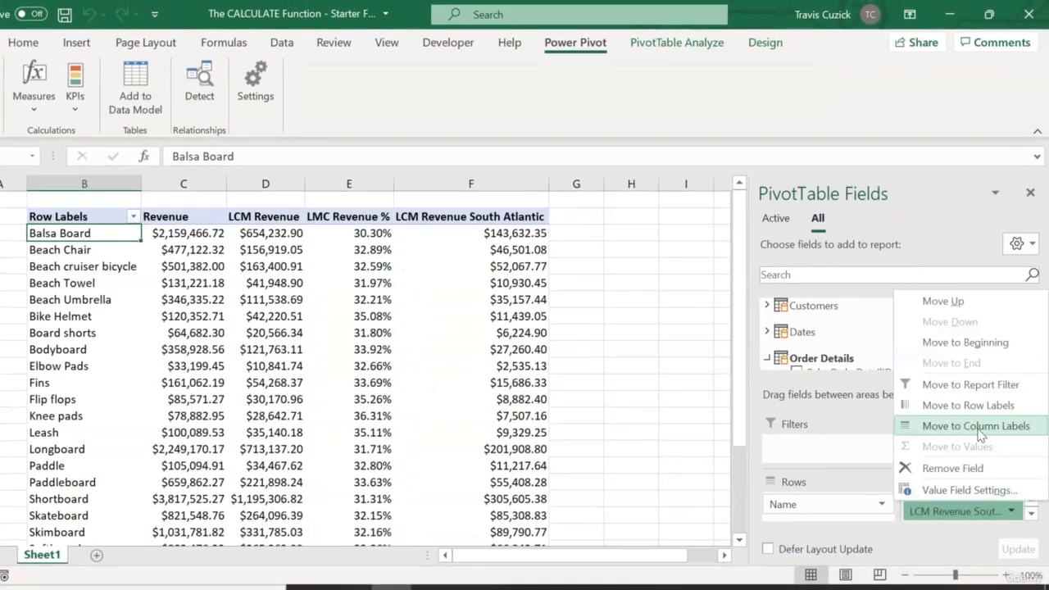
click(942, 301)
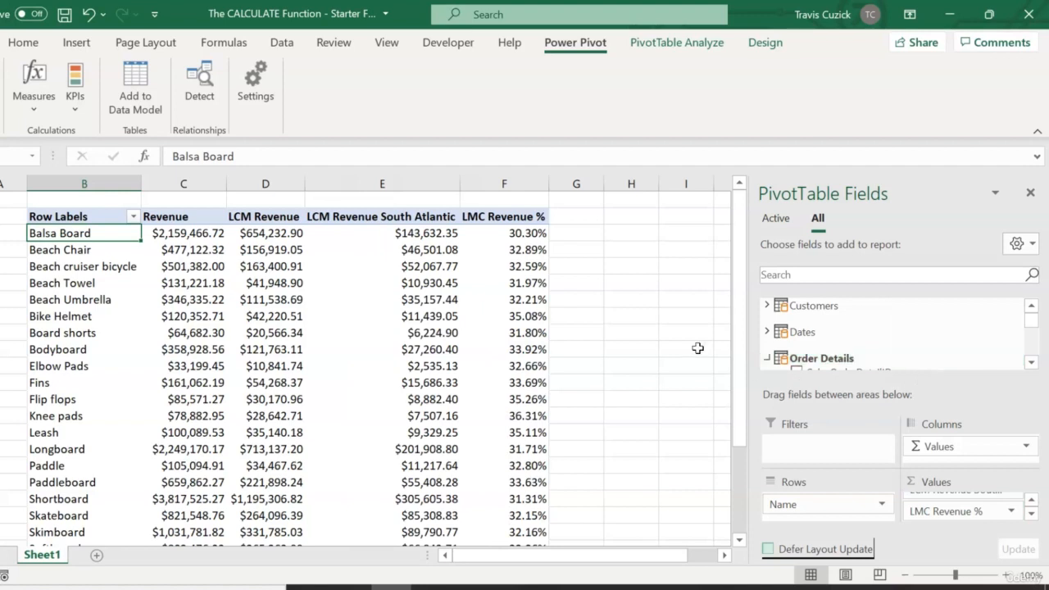